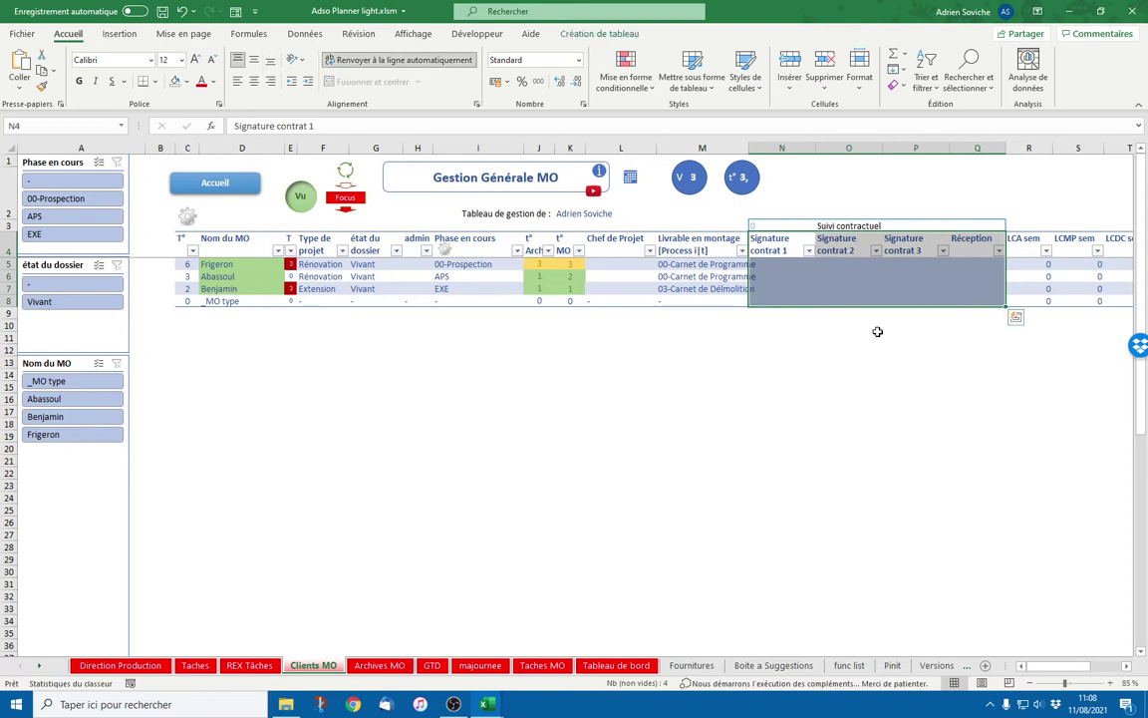
pyautogui.click(849, 359)
pyautogui.moveTo(786, 248); pyautogui.dragTo(977, 301)
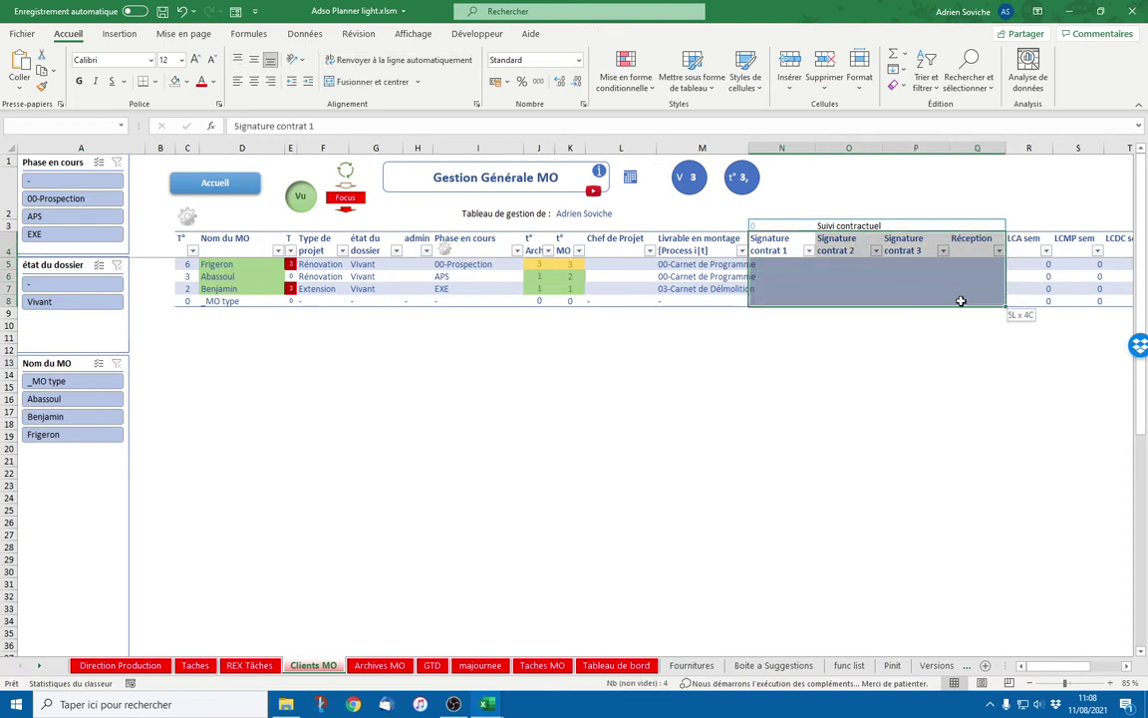
pyautogui.click(983, 349)
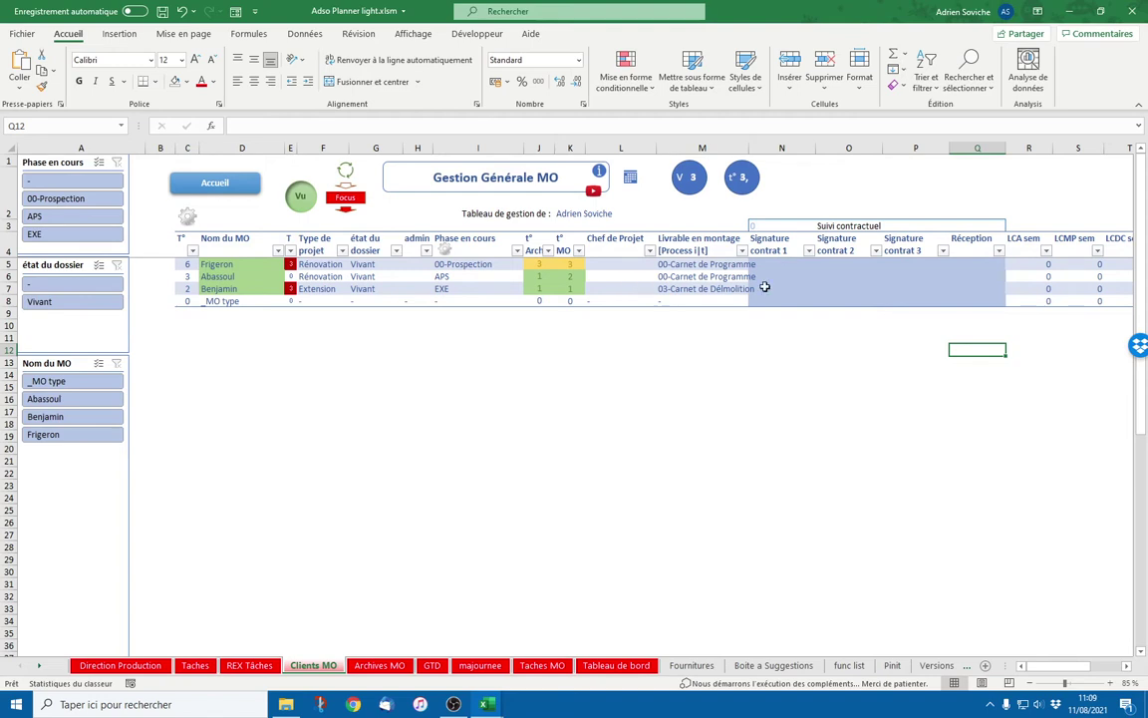
pyautogui.moveTo(788, 263); pyautogui.dragTo(961, 287)
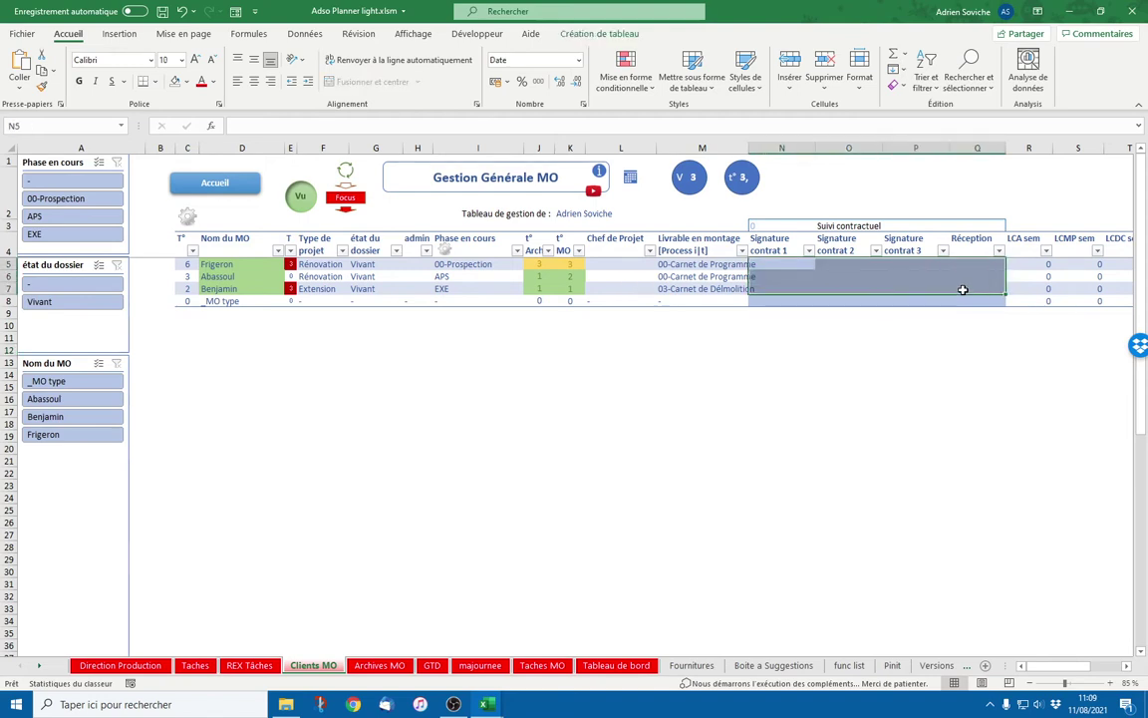
# Step: Enter 15/1 as Signature contrat 1 and 8/3 as Signature contrat 2 for the first client in the table
pyautogui.click(762, 267)
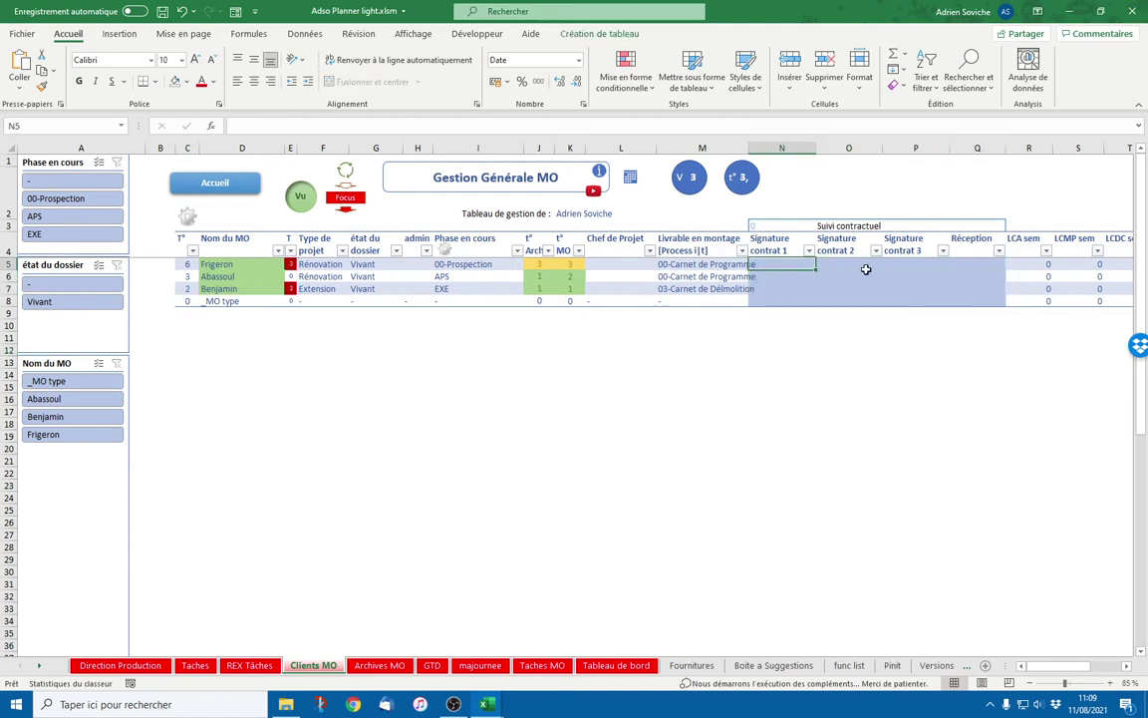
pyautogui.write('15/1')
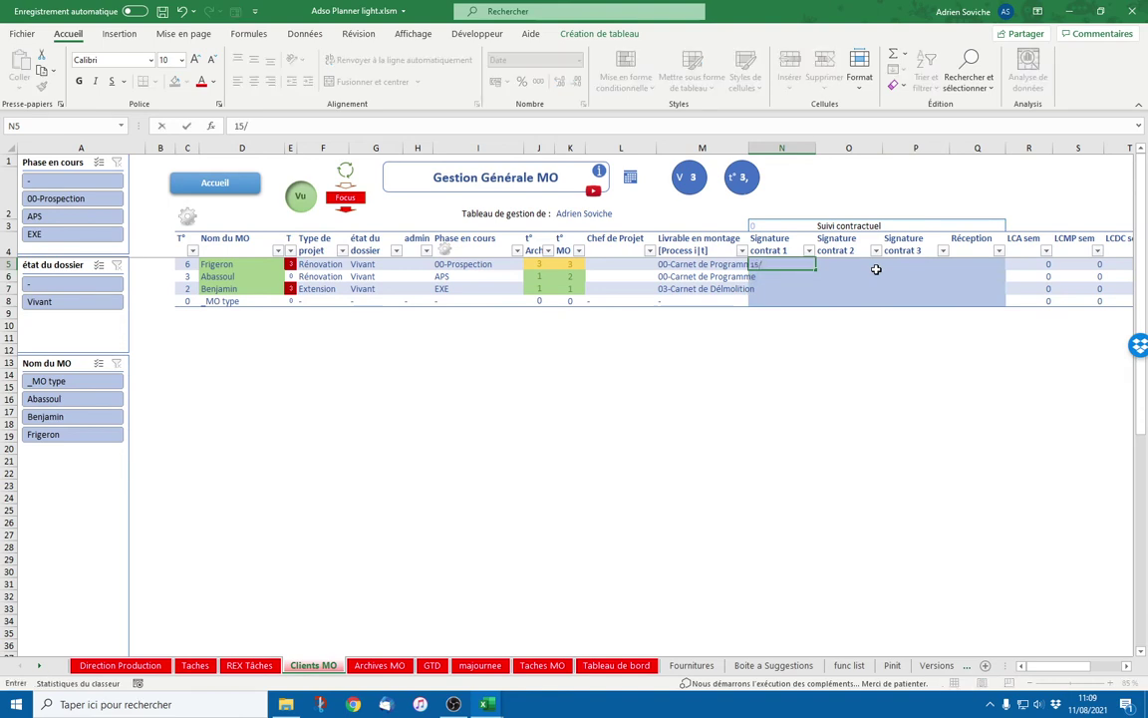
pyautogui.click(877, 269)
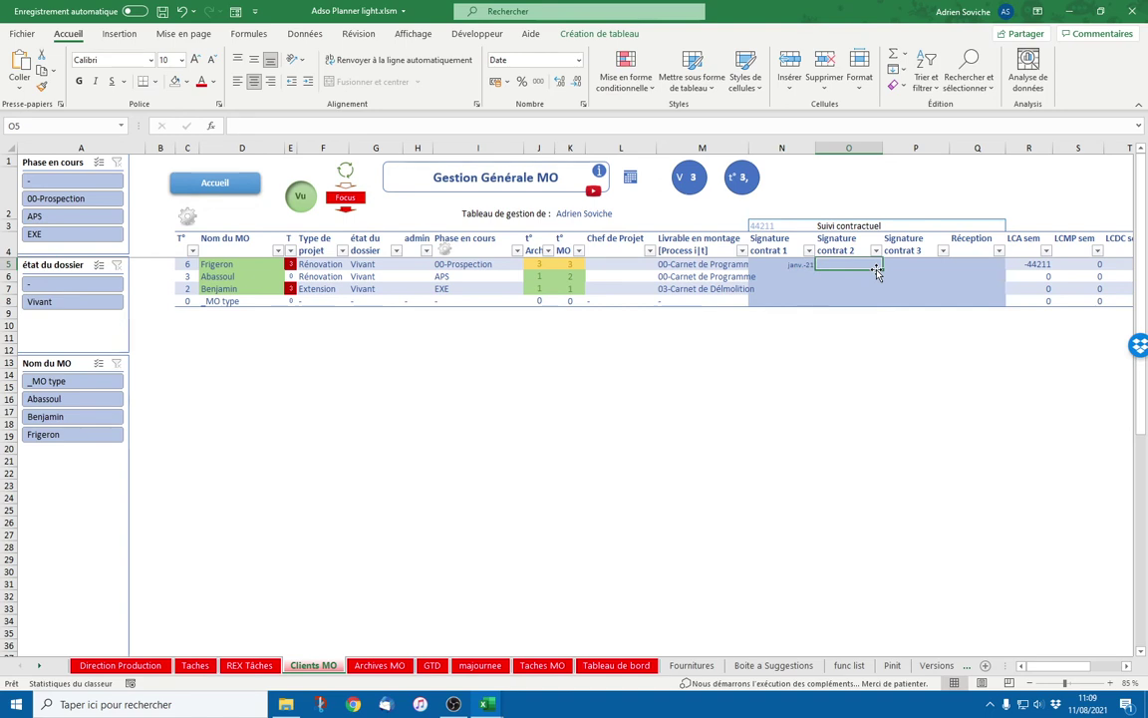
pyautogui.write('8/3')
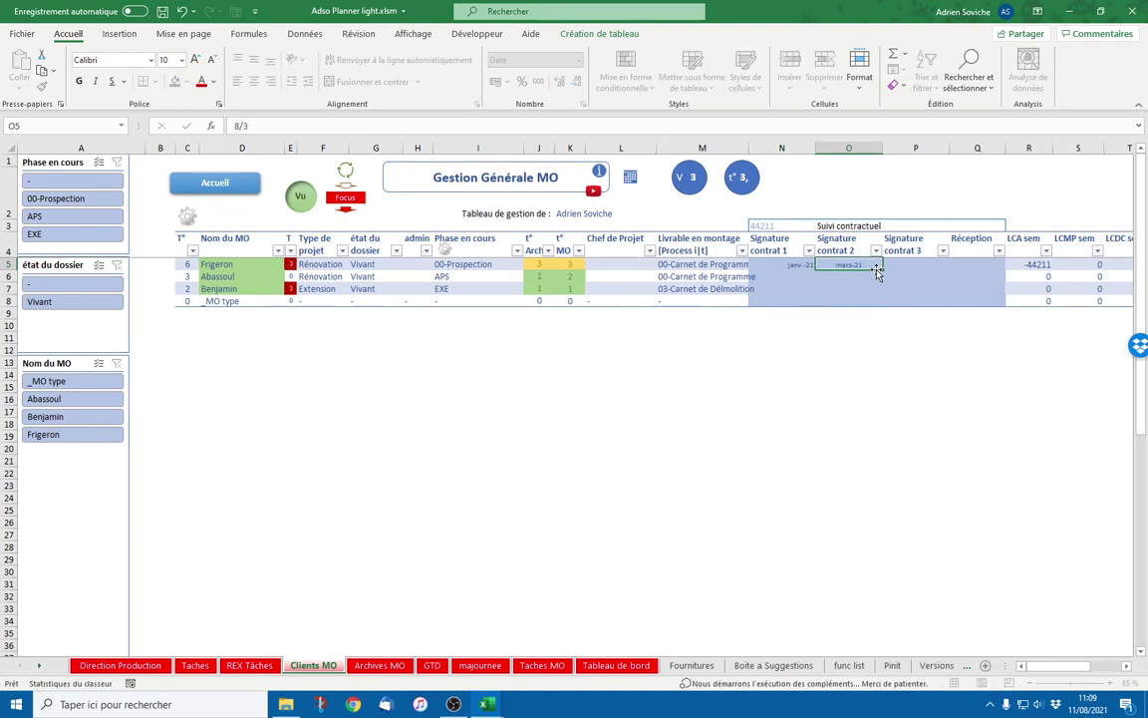
pyautogui.press('Tab')
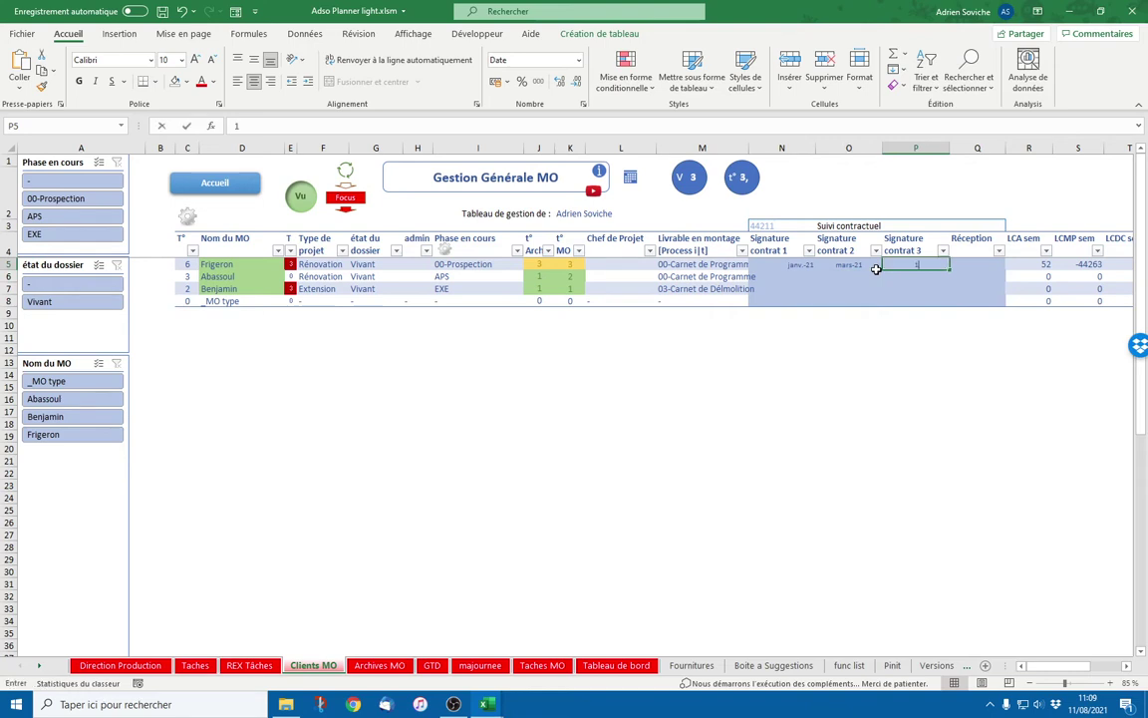
# Step: Enter 15/10 as Signature contrat 3 and 3/3/22 as Réception for the first client
pyautogui.write('15/10')
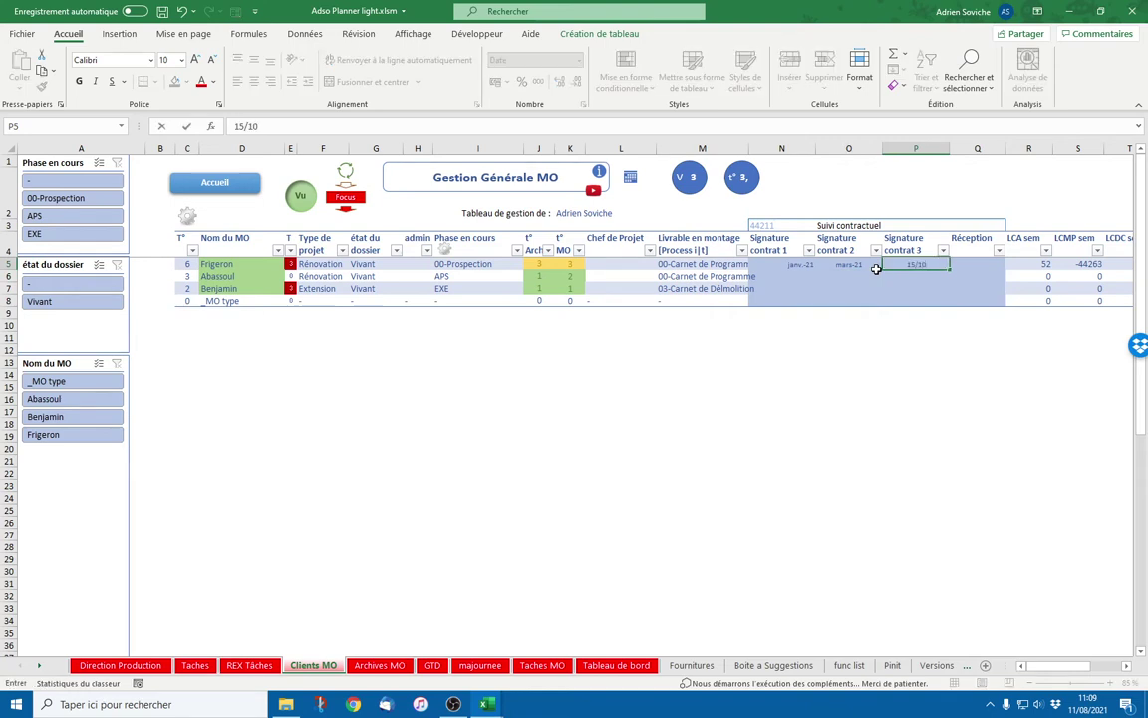
pyautogui.press('Tab')
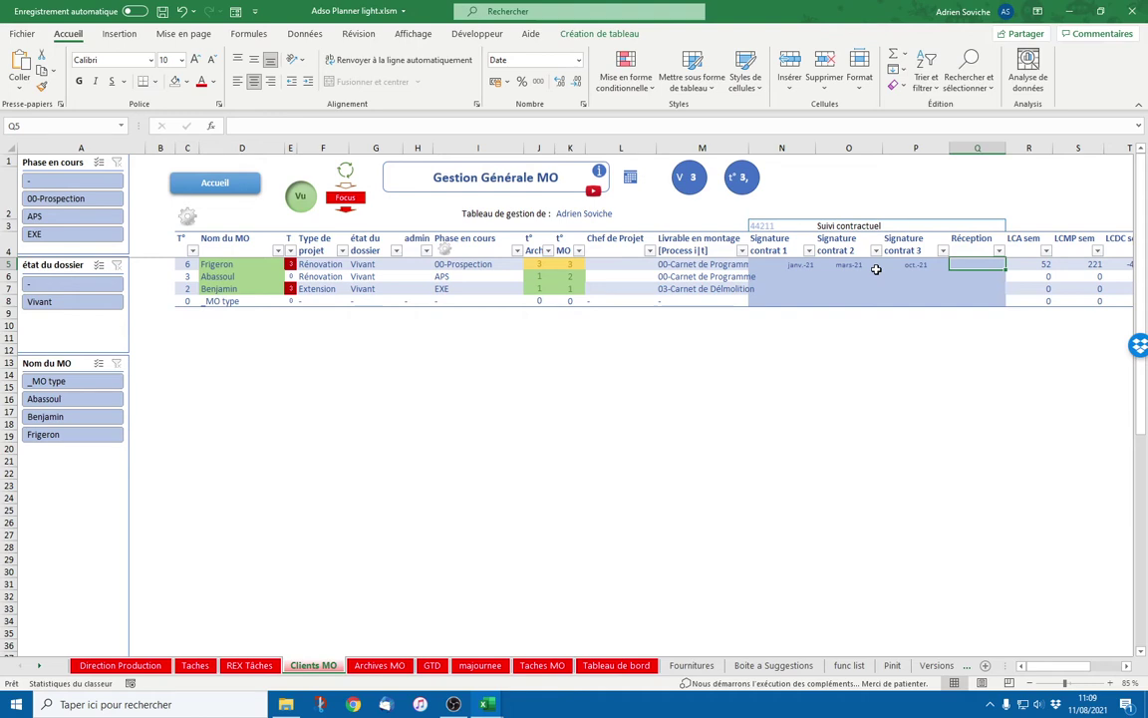
pyautogui.write('3/3')
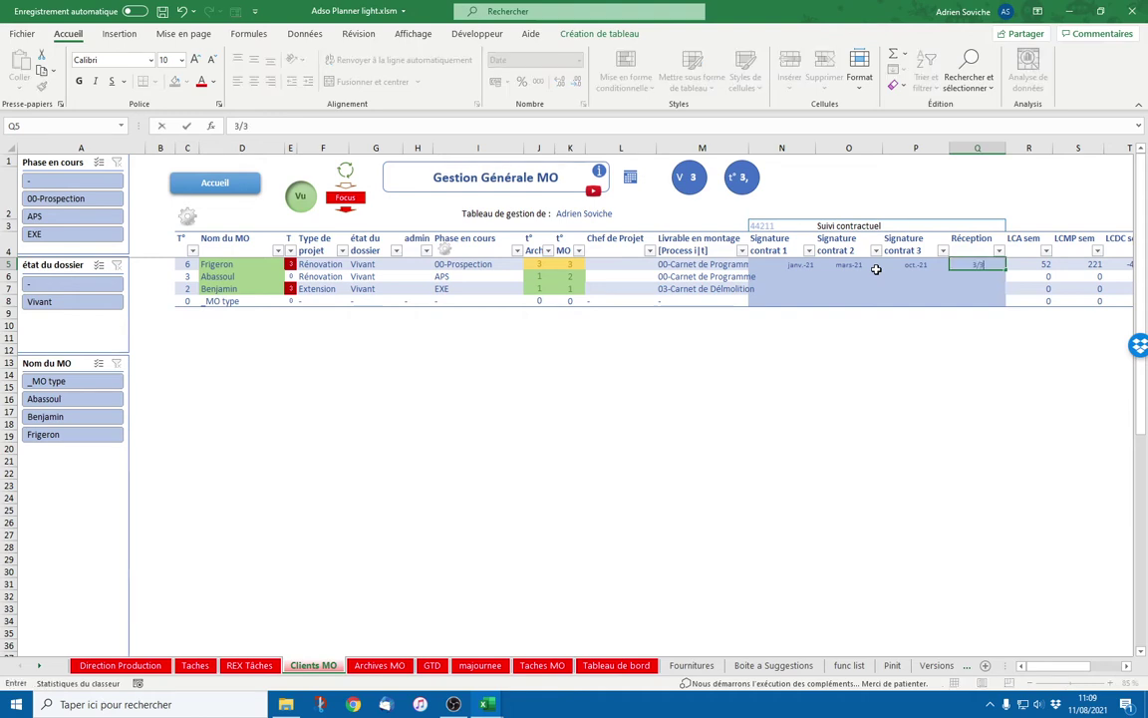
pyautogui.write('/21')
pyautogui.press('Return')
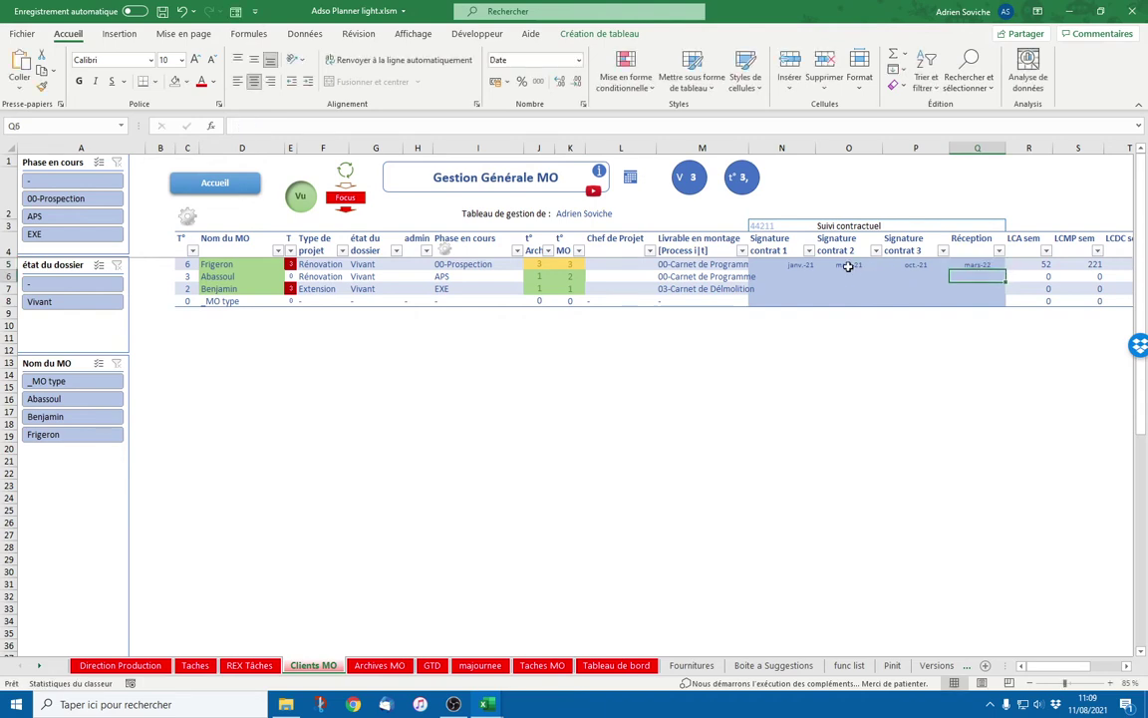
# Step: Show the Planning Atelier chart on the Clients MO sheet and look over its full extent
pyautogui.moveTo(788, 264); pyautogui.dragTo(966, 277)
pyautogui.click(944, 328)
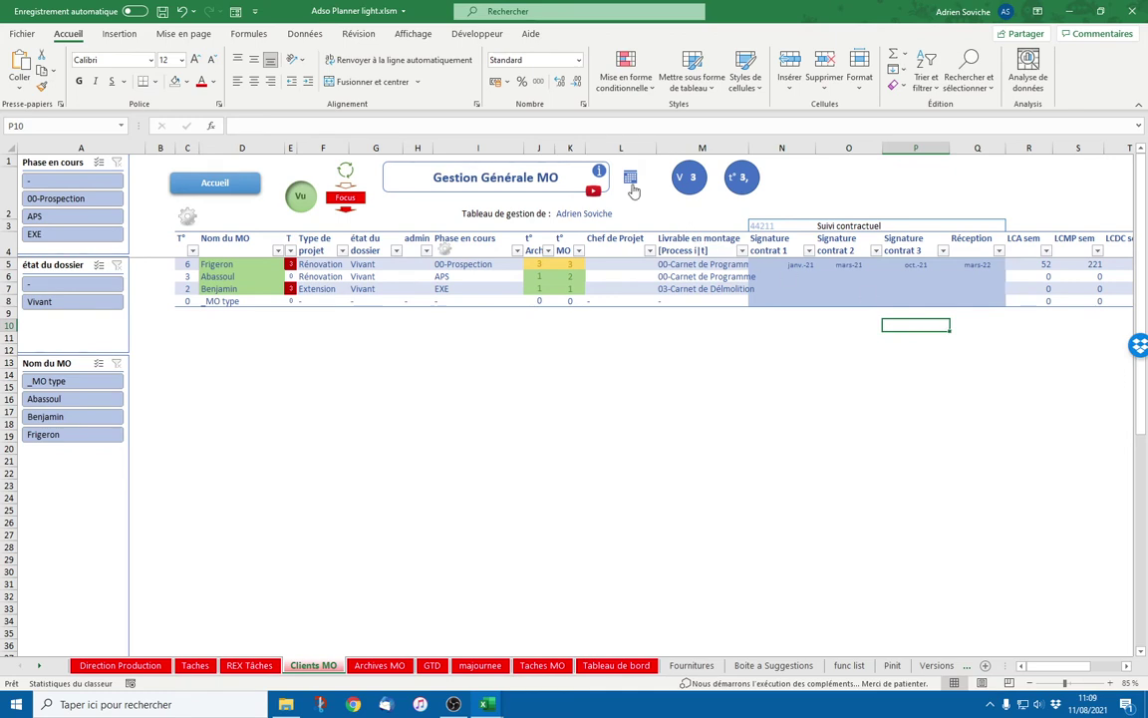
pyautogui.click(631, 179)
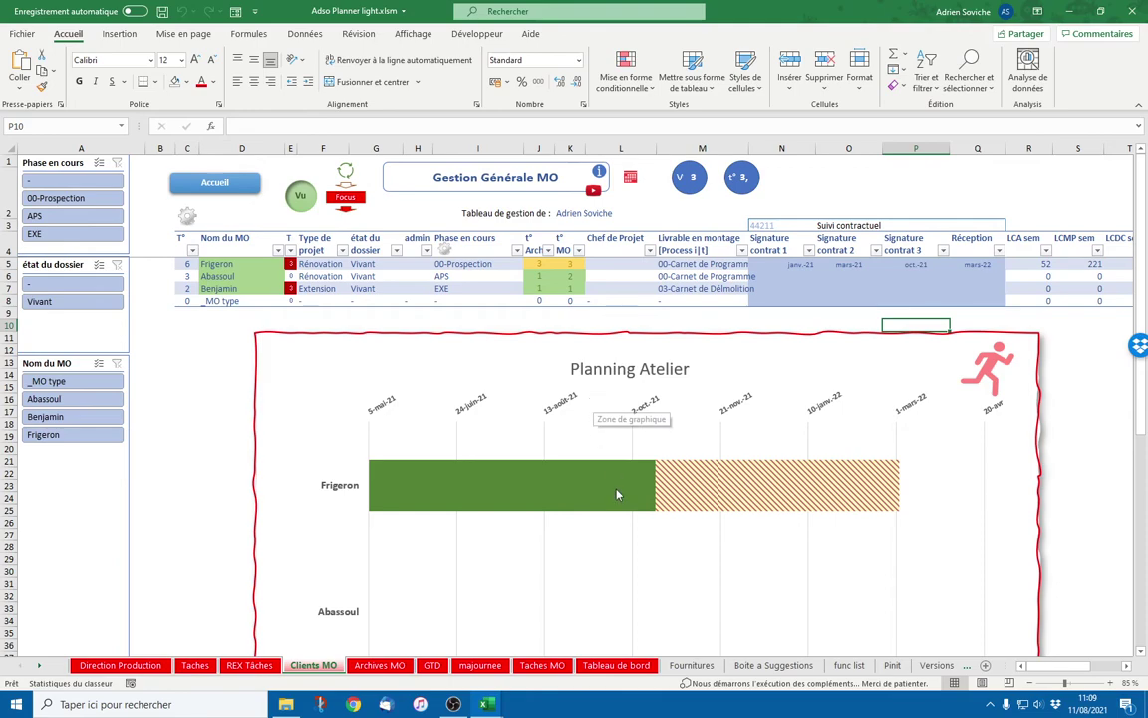
pyautogui.scroll(-1, 615, 480)
pyautogui.scroll(-1, 615, 479)
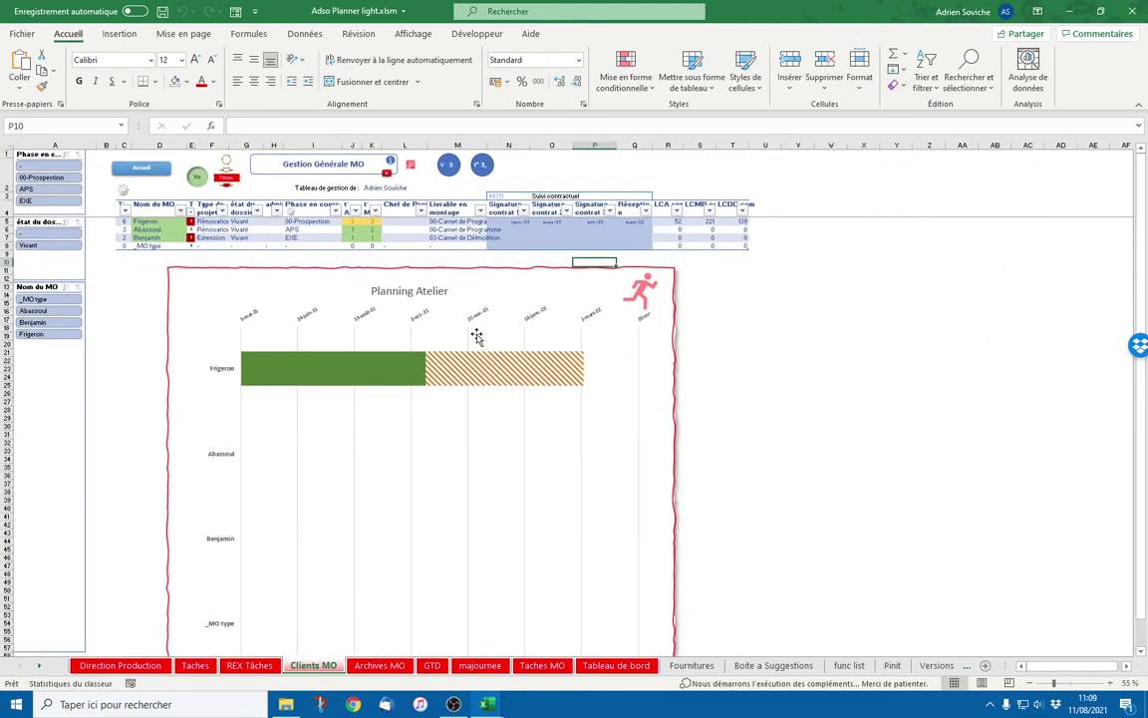
pyautogui.scroll(2, 476, 335)
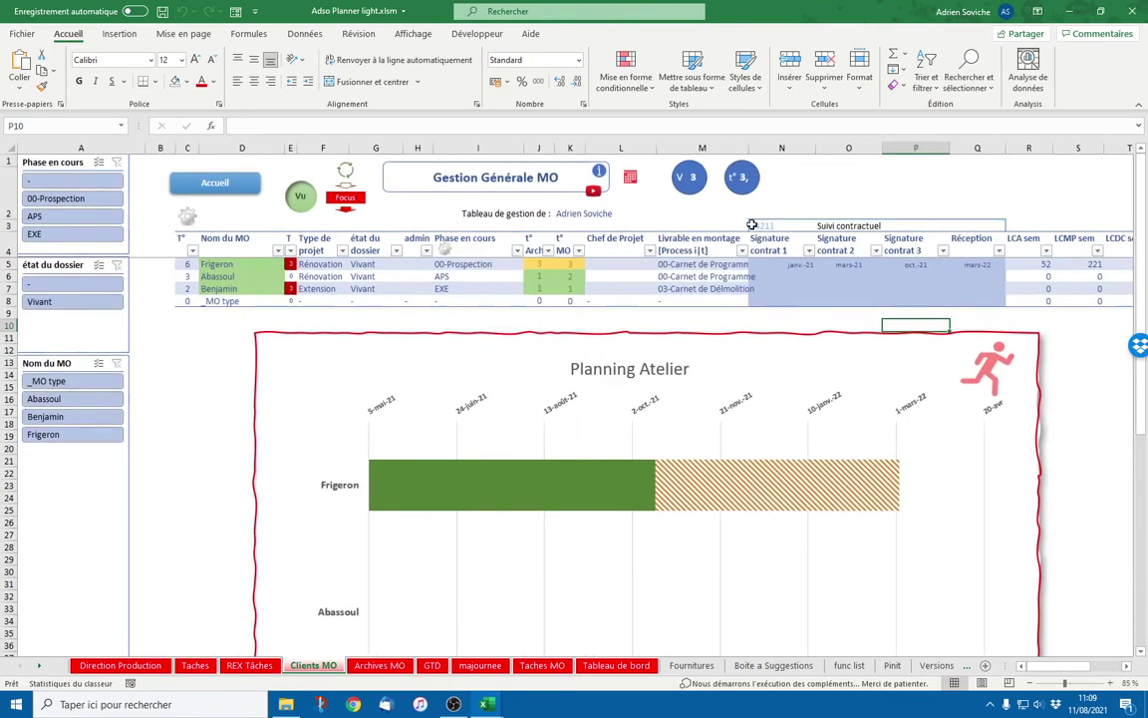
# Step: Check the earliest-date formula cell above Signature contrat 1 and the first client's date in that column
pyautogui.click(809, 227)
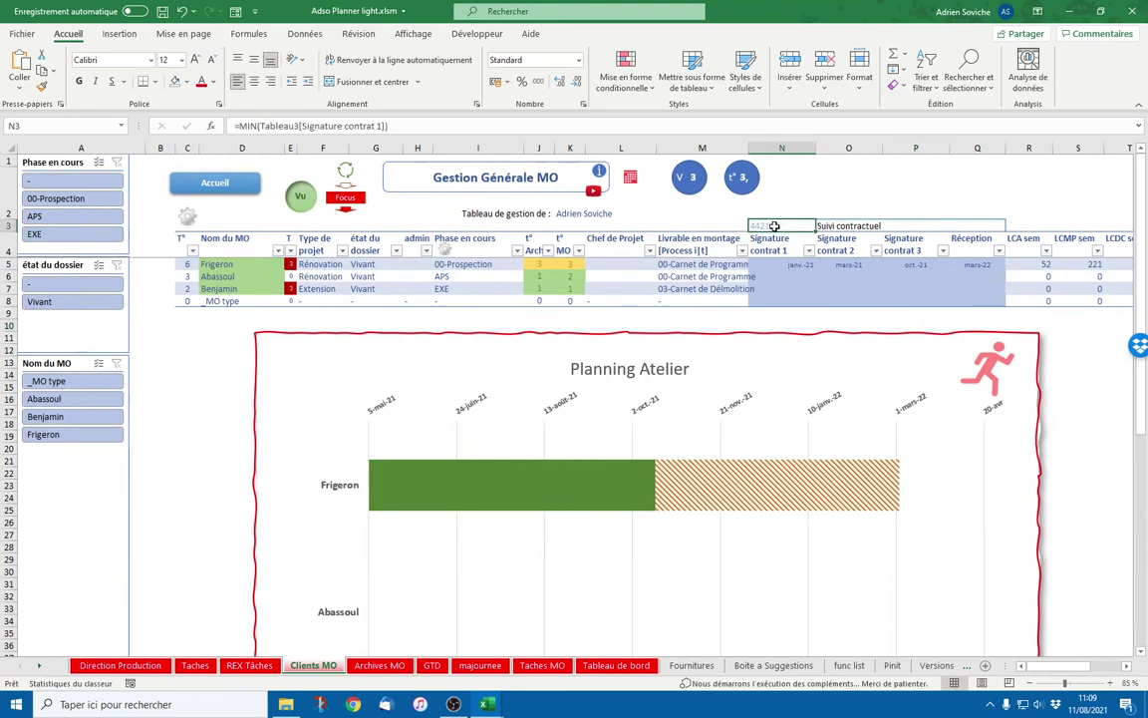
pyautogui.click(767, 265)
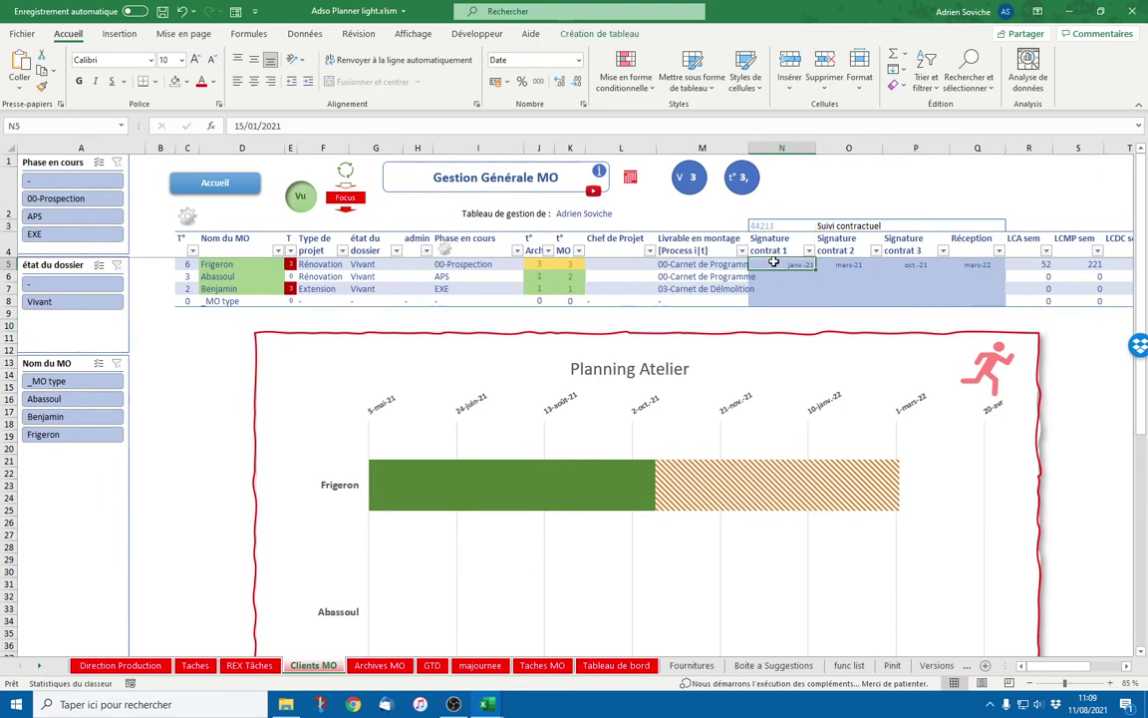
pyautogui.moveTo(774, 265); pyautogui.dragTo(788, 315)
# Step: Set the minimum bound of the Planning Atelier chart's date axis to 44211, then close the axis formatting
pyautogui.click(741, 412)
pyautogui.click(740, 412)
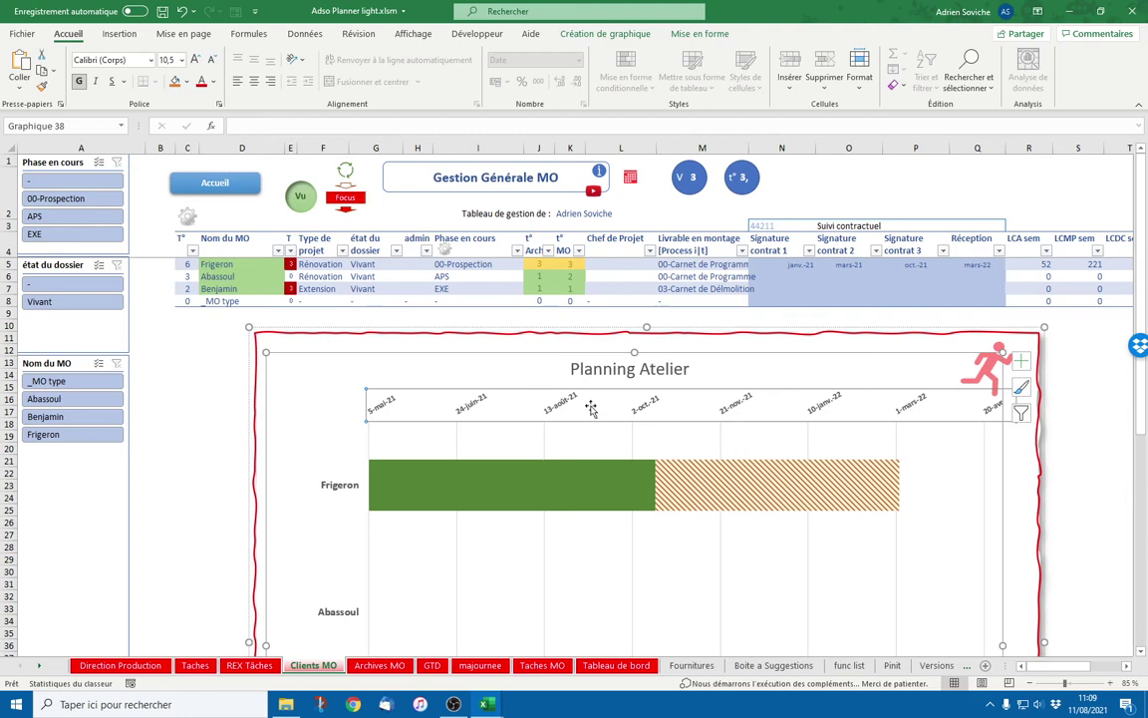
pyautogui.click(207, 466)
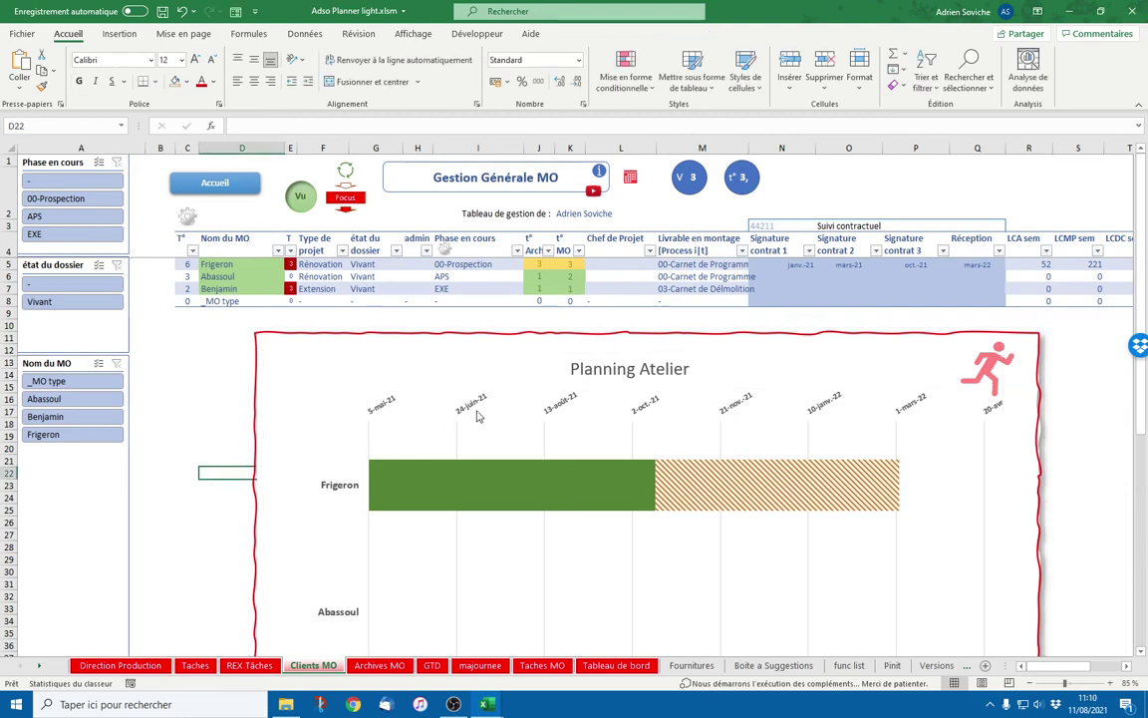
pyautogui.click(603, 401)
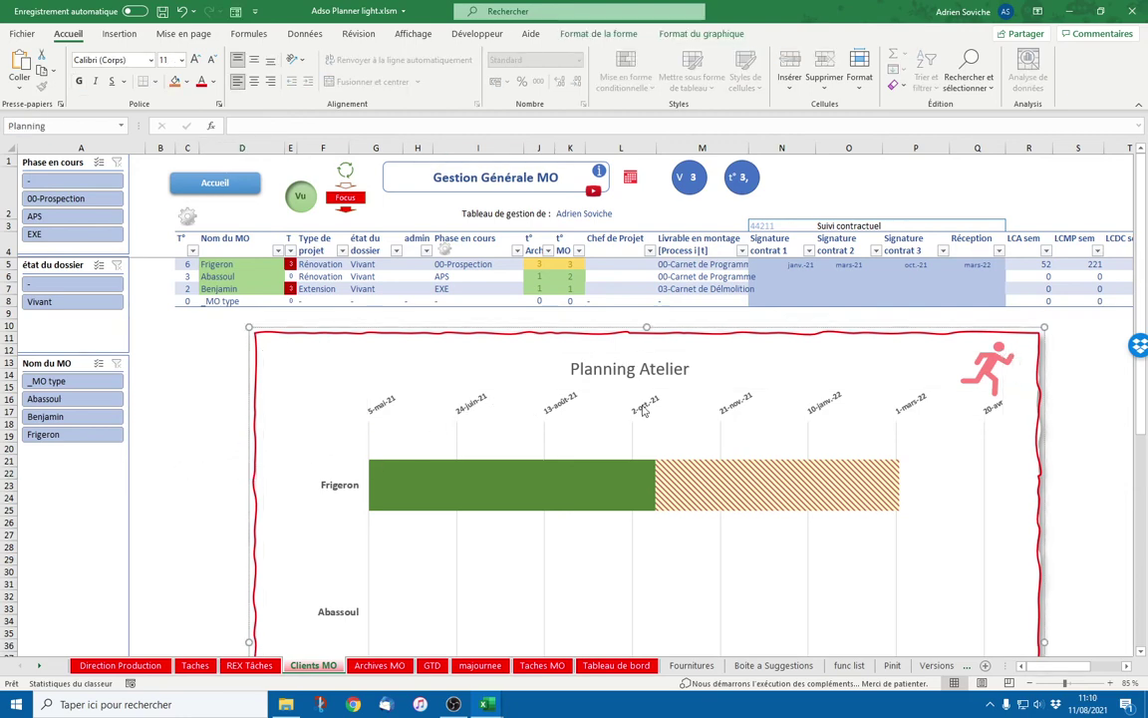
pyautogui.click(652, 407)
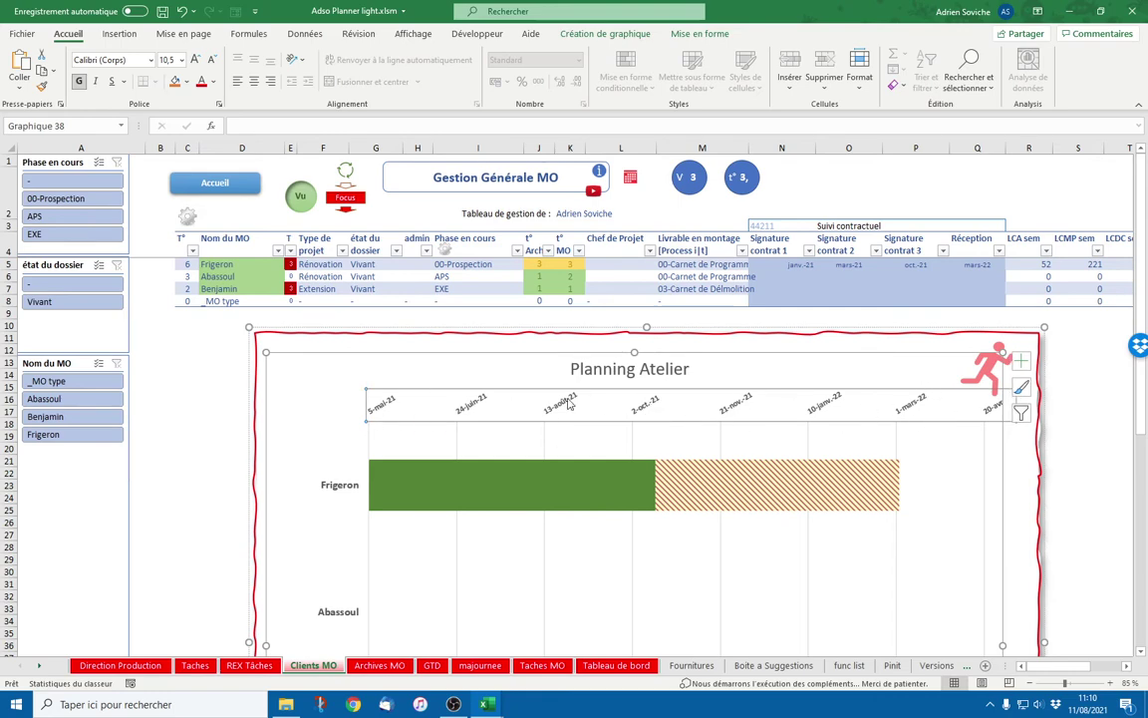
pyautogui.doubleClick(648, 411)
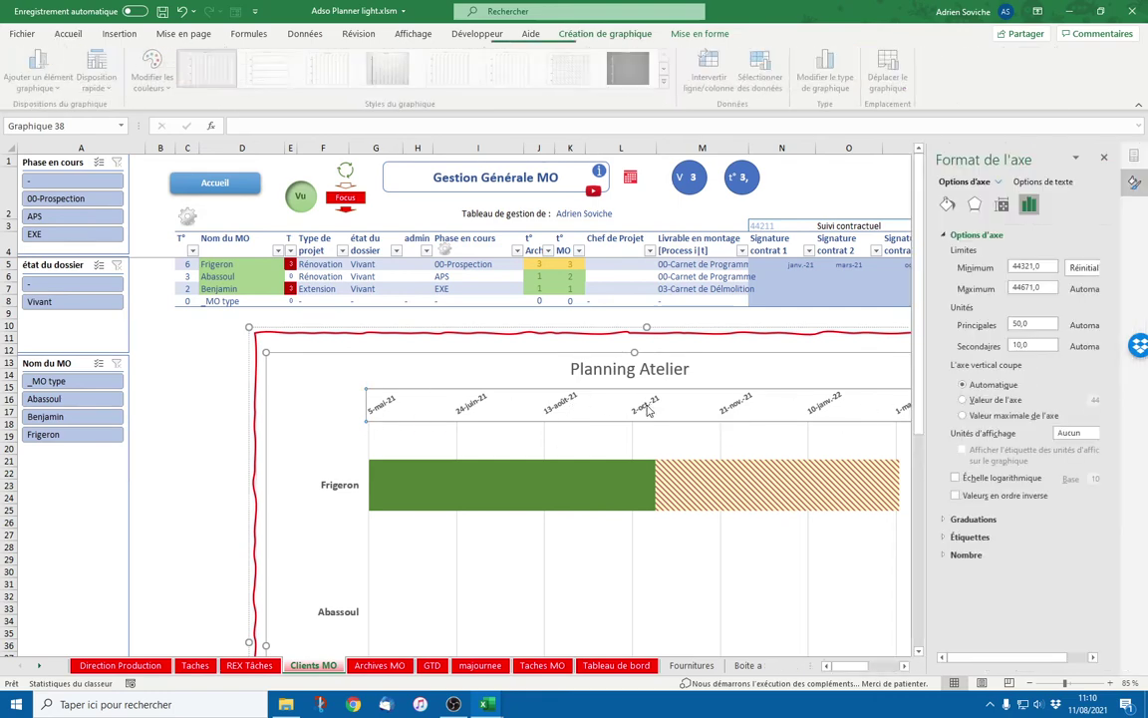
pyautogui.doubleClick(1017, 267)
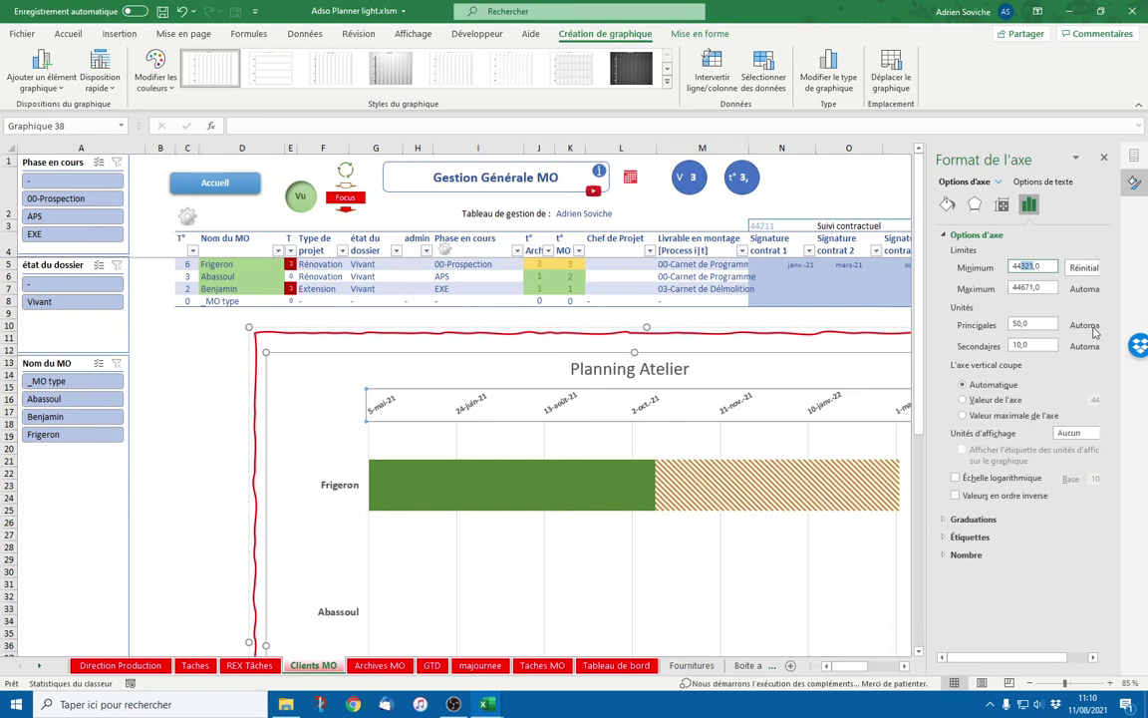
pyautogui.write('44211')
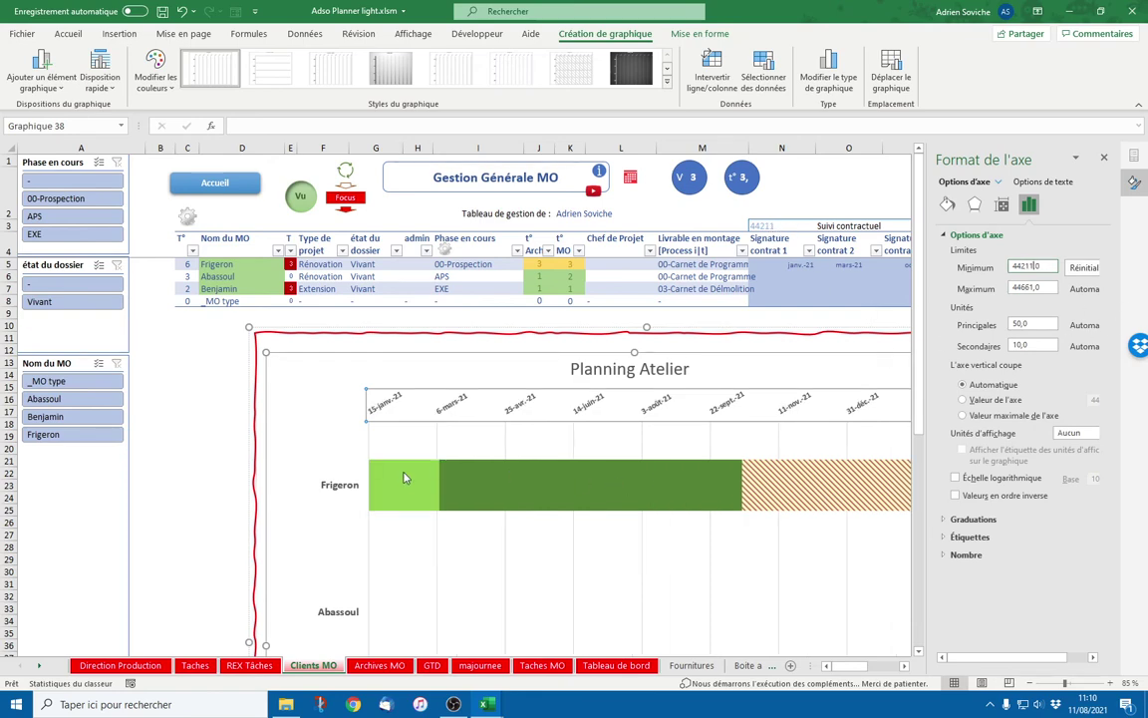
pyautogui.scroll(-2, 403, 474)
pyautogui.scroll(2, 598, 257)
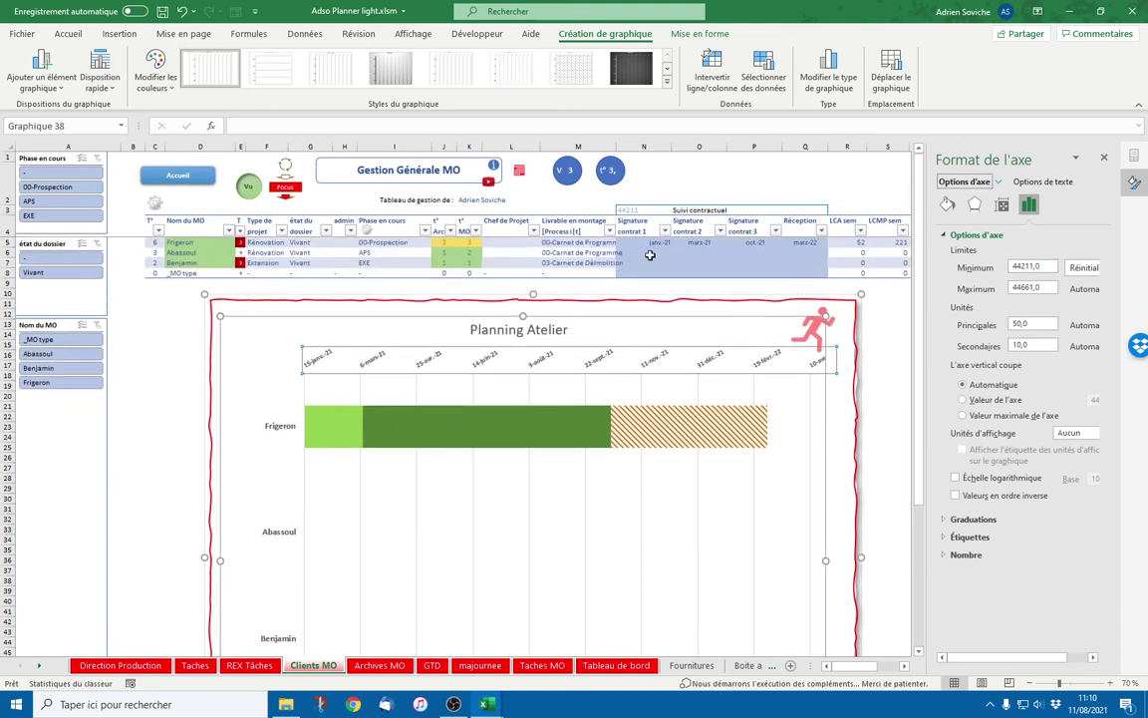
pyautogui.click(1102, 156)
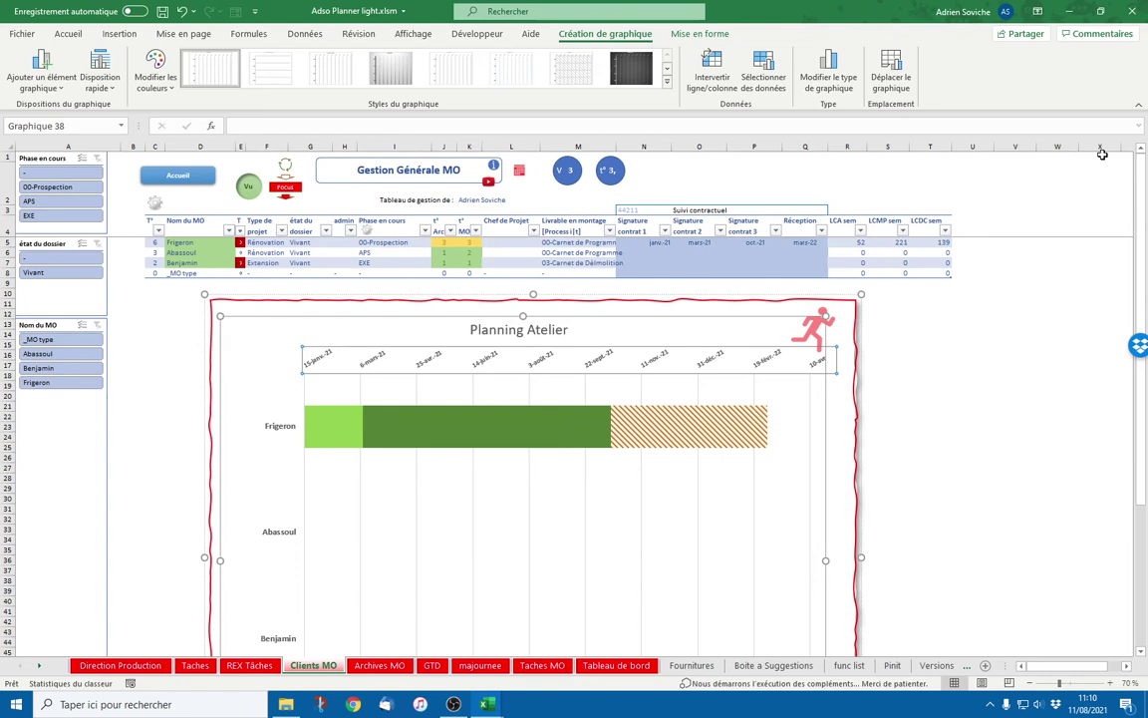
pyautogui.click(965, 409)
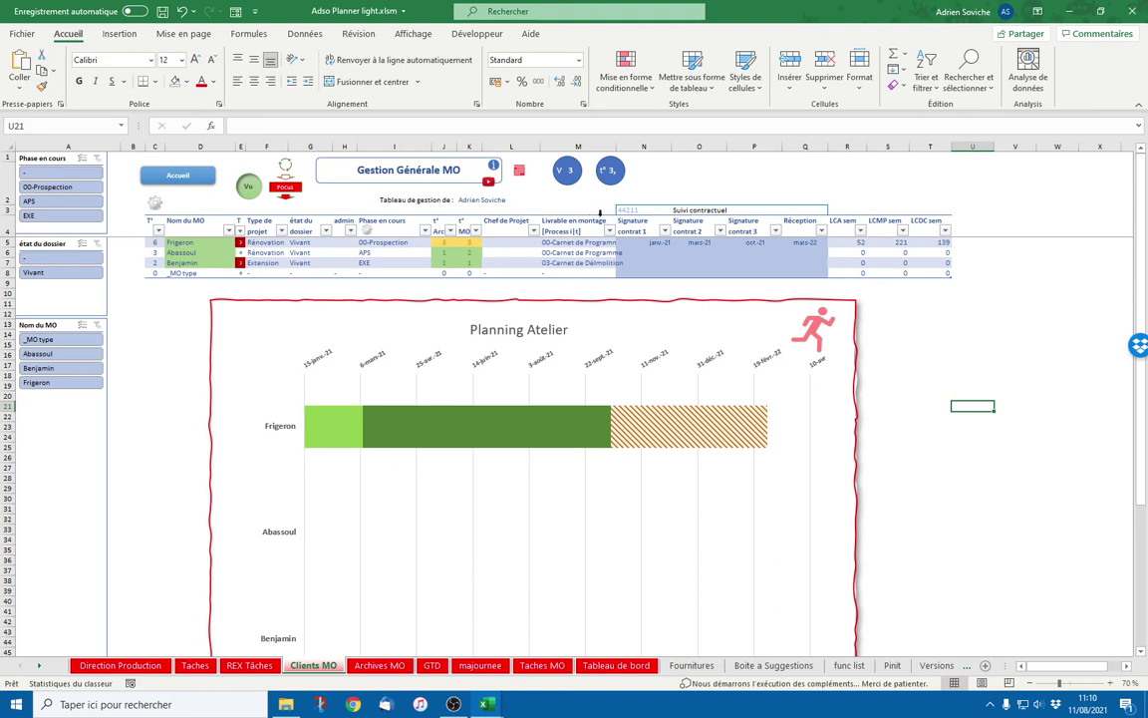
# Step: Enter 15/7 as Signature contrat 1 and a September 2021 date as Signature contrat 2 for the second client
pyautogui.click(648, 252)
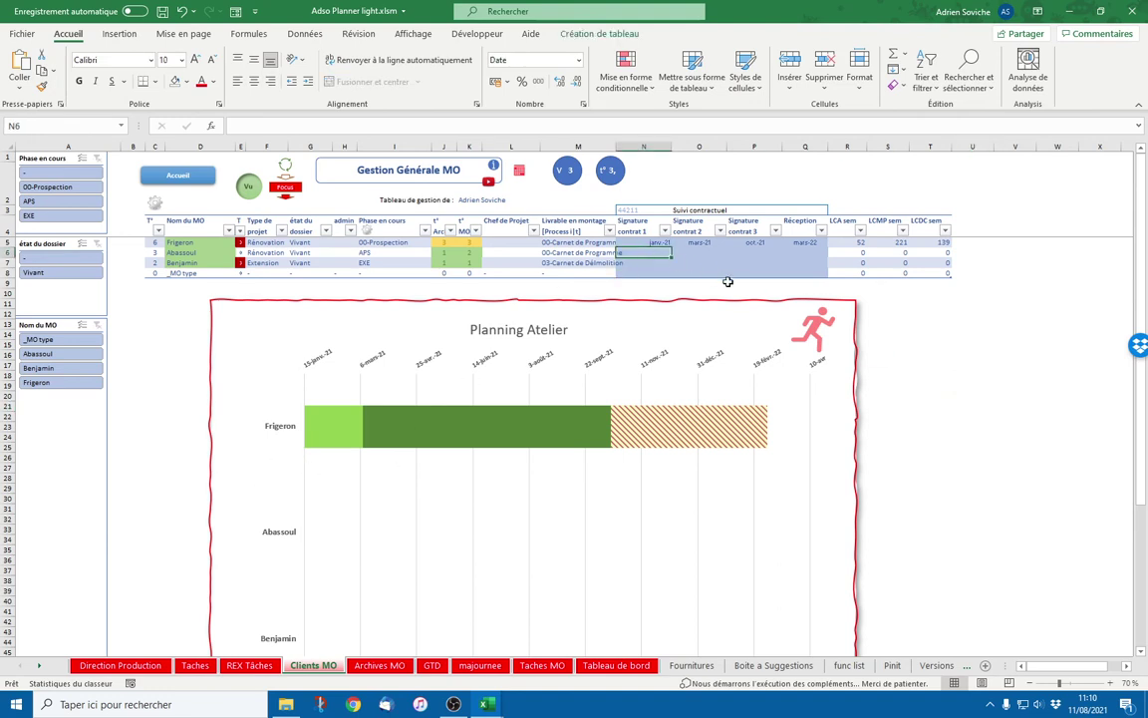
pyautogui.write('15/7')
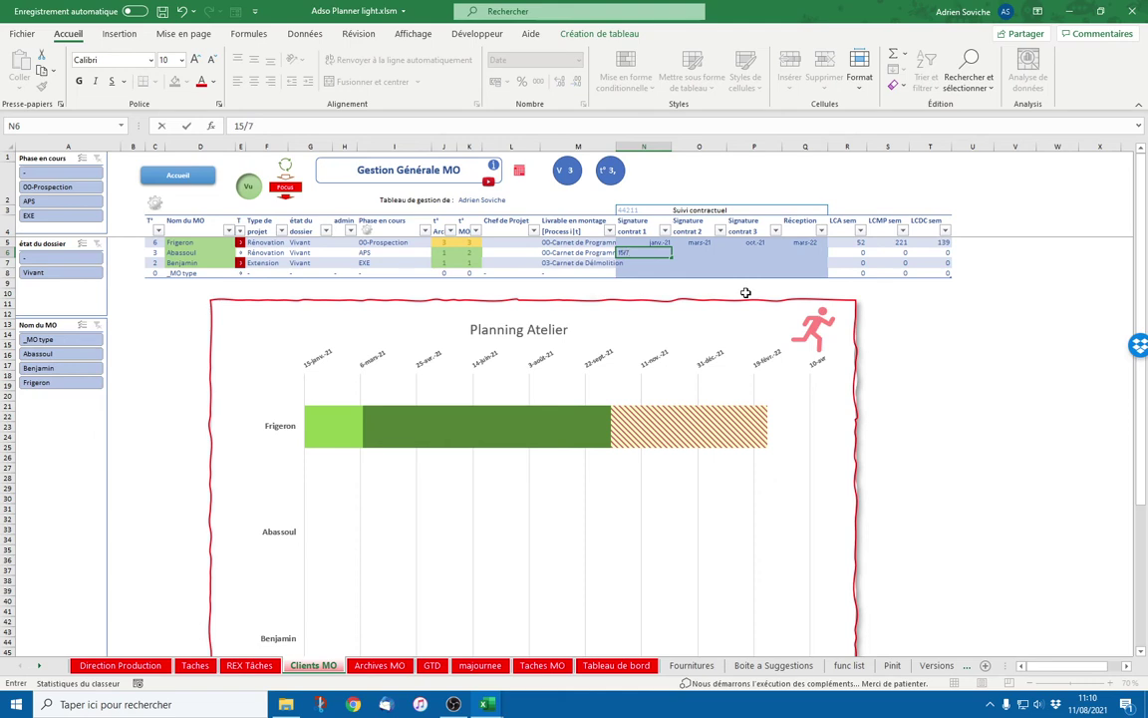
pyautogui.press('Tab')
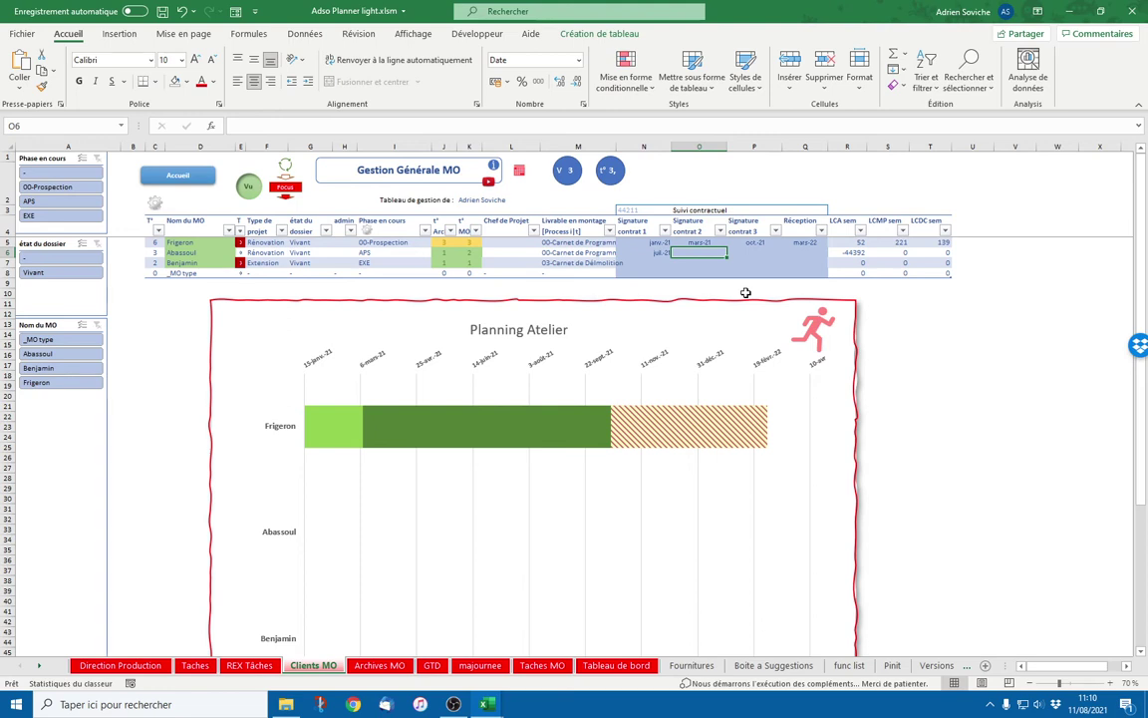
pyautogui.write('15/9')
pyautogui.press('Return')
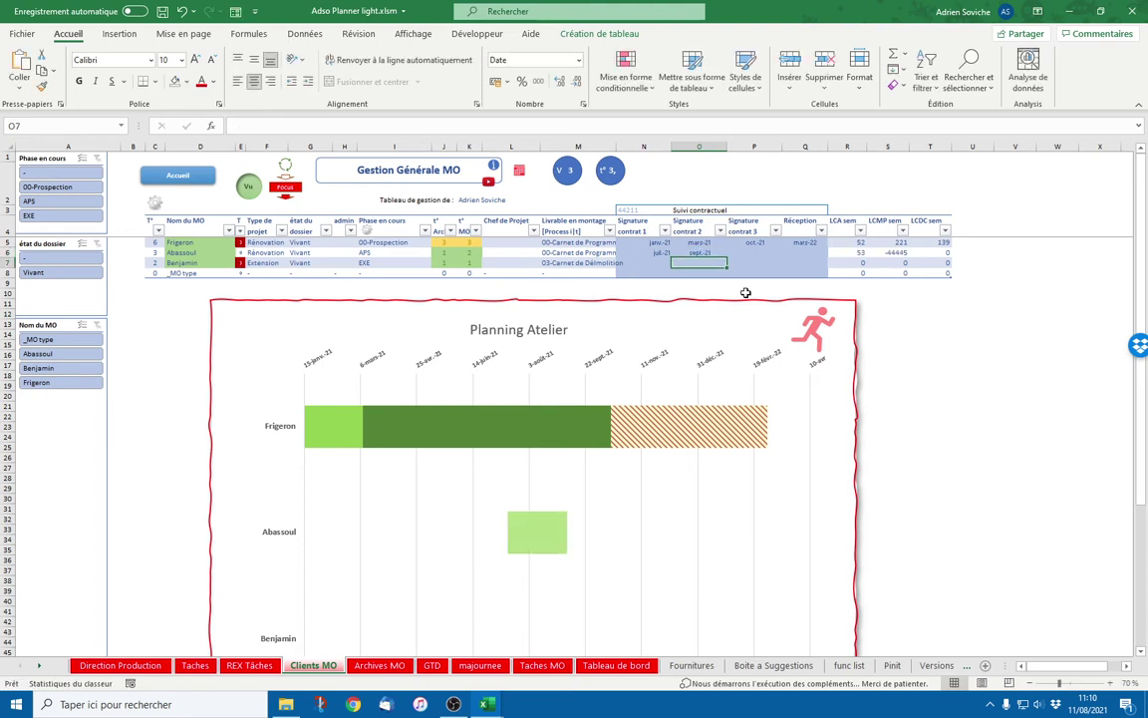
pyautogui.press('Up')
pyautogui.press('Right')
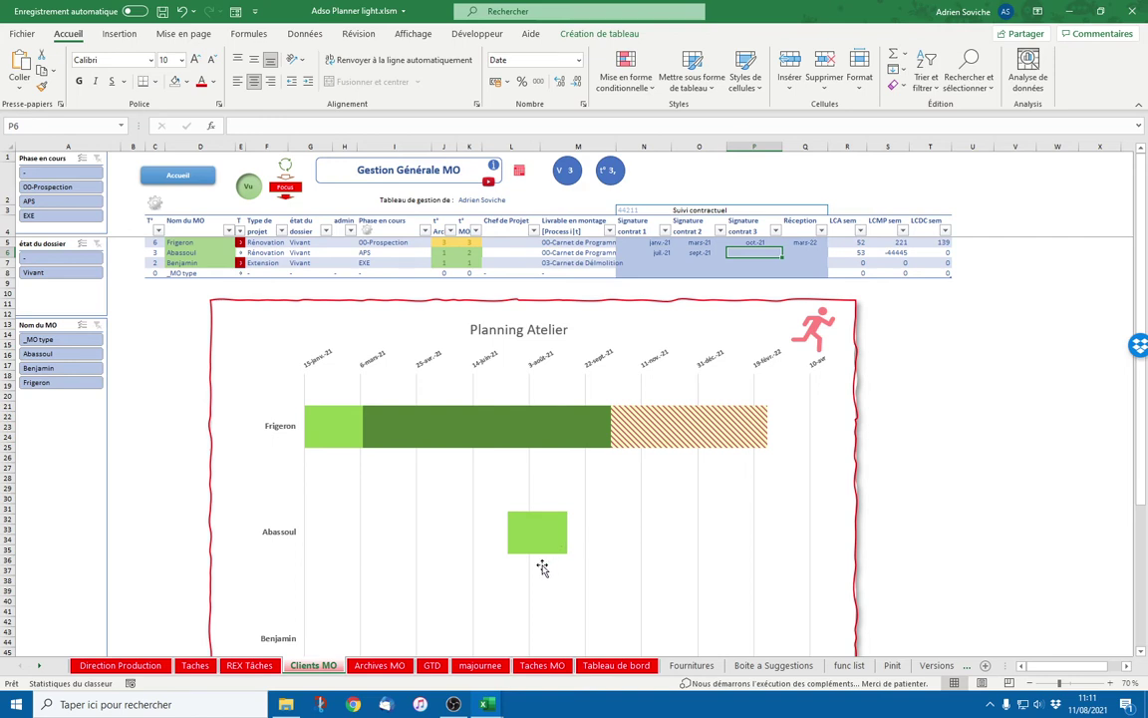
pyautogui.moveTo(379, 426)
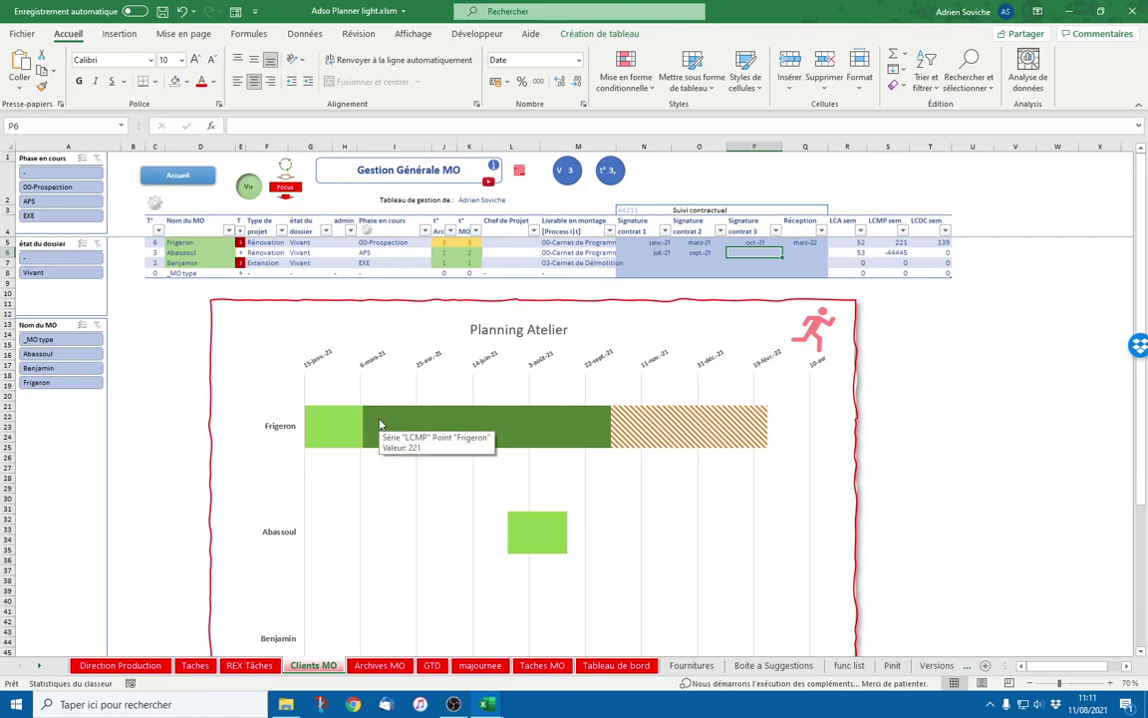
pyautogui.scroll(-2, 379, 426)
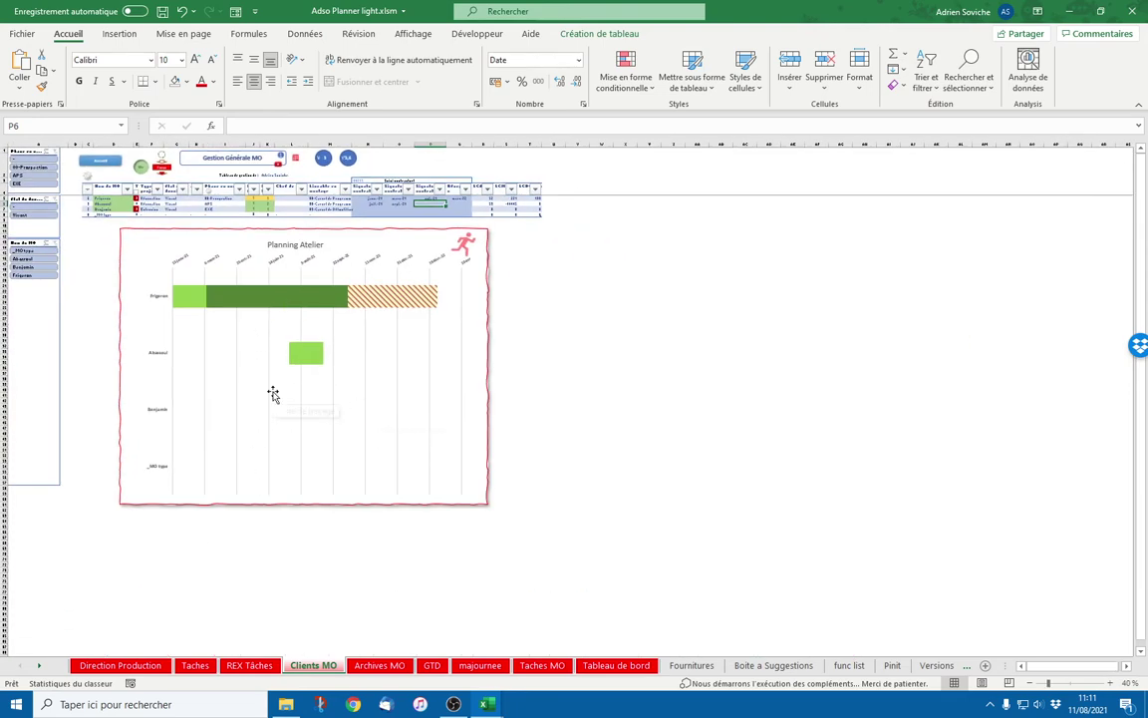
# Step: Add a new client row named "fsgbs" directly below the _MO type row of the client table
pyautogui.click(99, 218)
pyautogui.write('fsgbs')
pyautogui.press('Return')
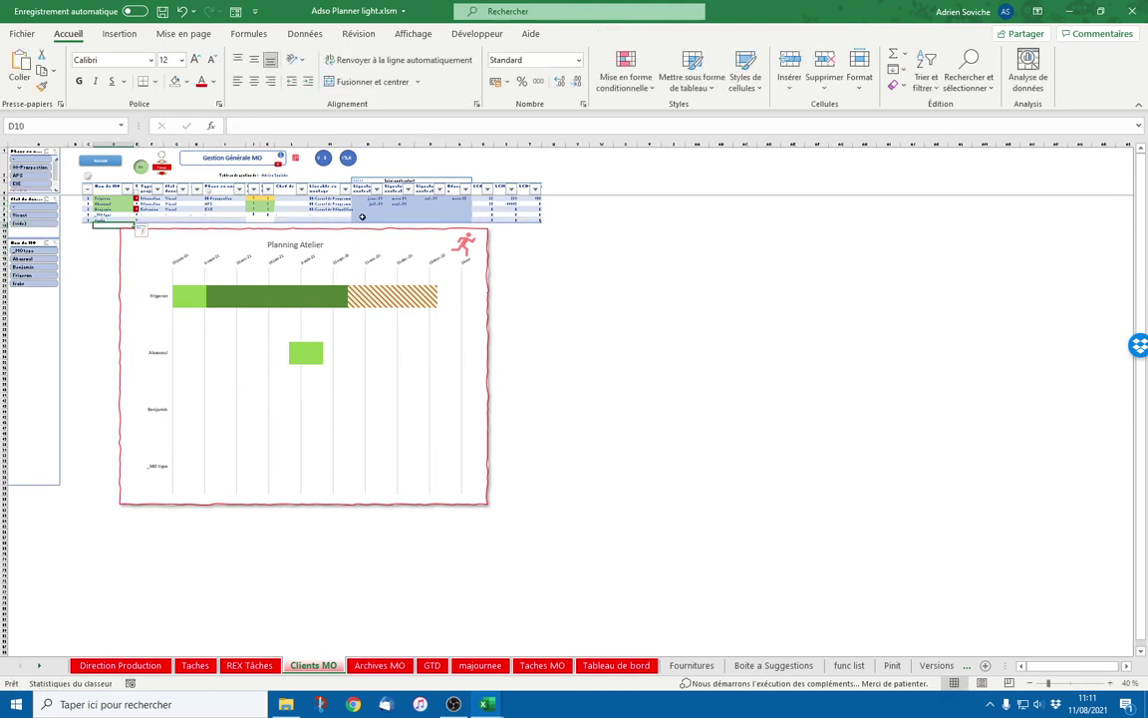
# Step: Enter a May 2021 date as Signature contrat 1 and 5/8 as Signature contrat 2 for the fsgbs client
pyautogui.click(381, 219)
pyautogui.write('12')
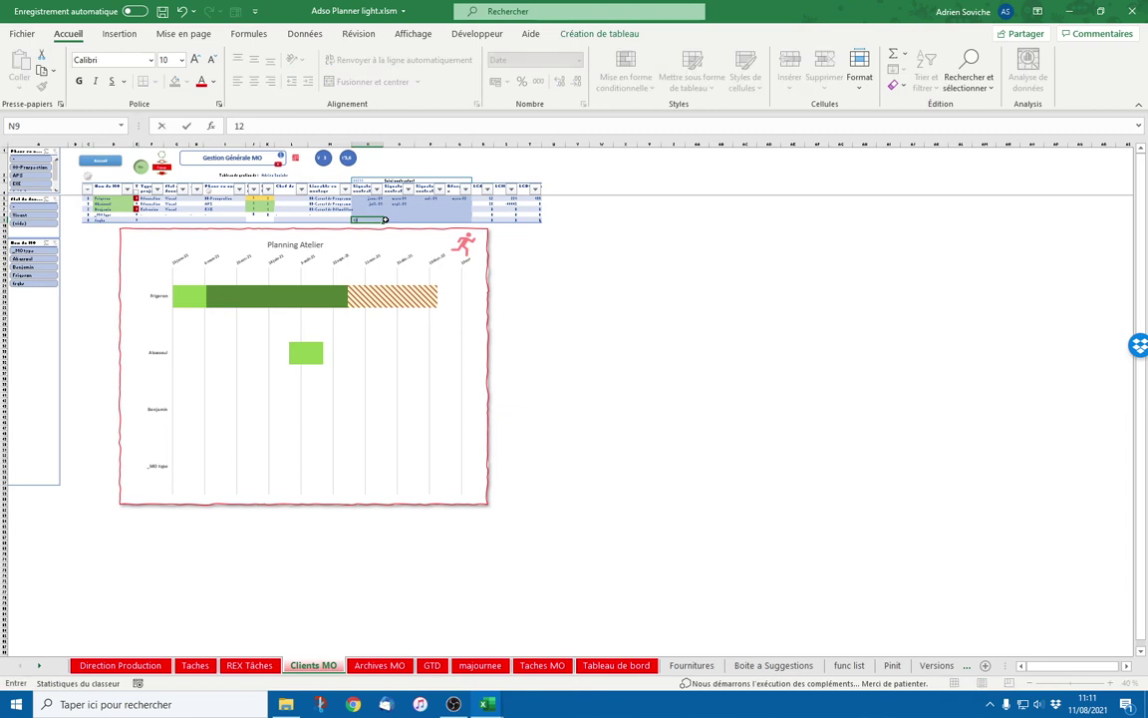
pyautogui.write('/1')
pyautogui.press('Return')
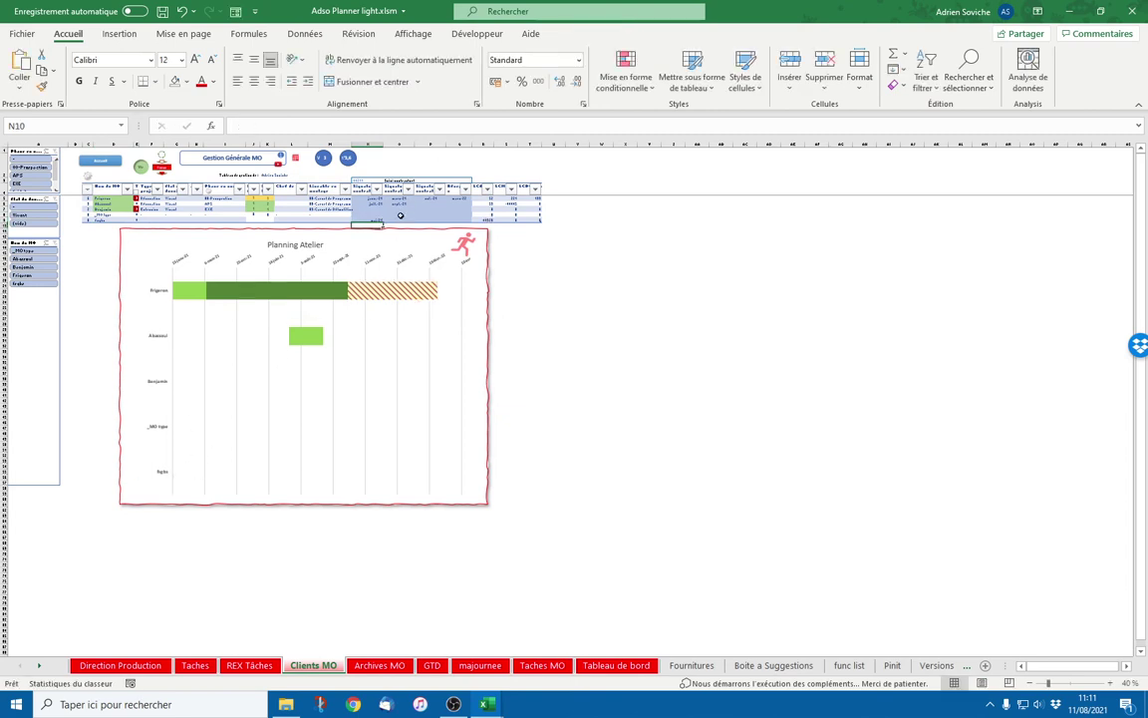
pyautogui.click(409, 219)
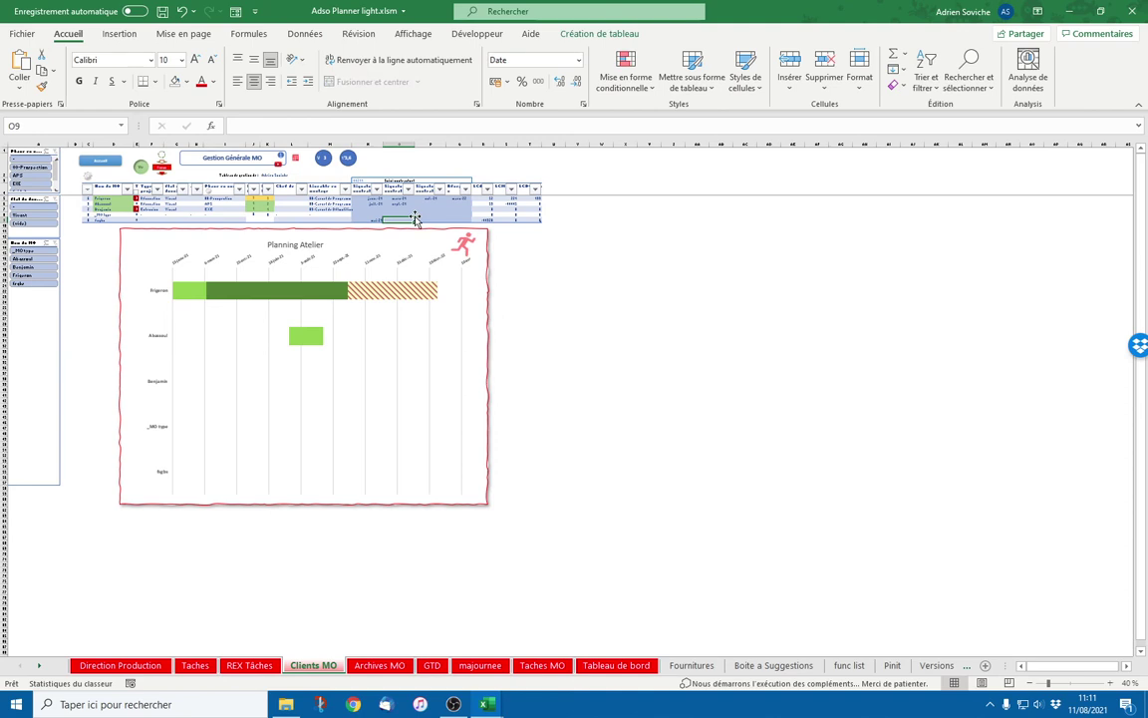
pyautogui.write('5/8')
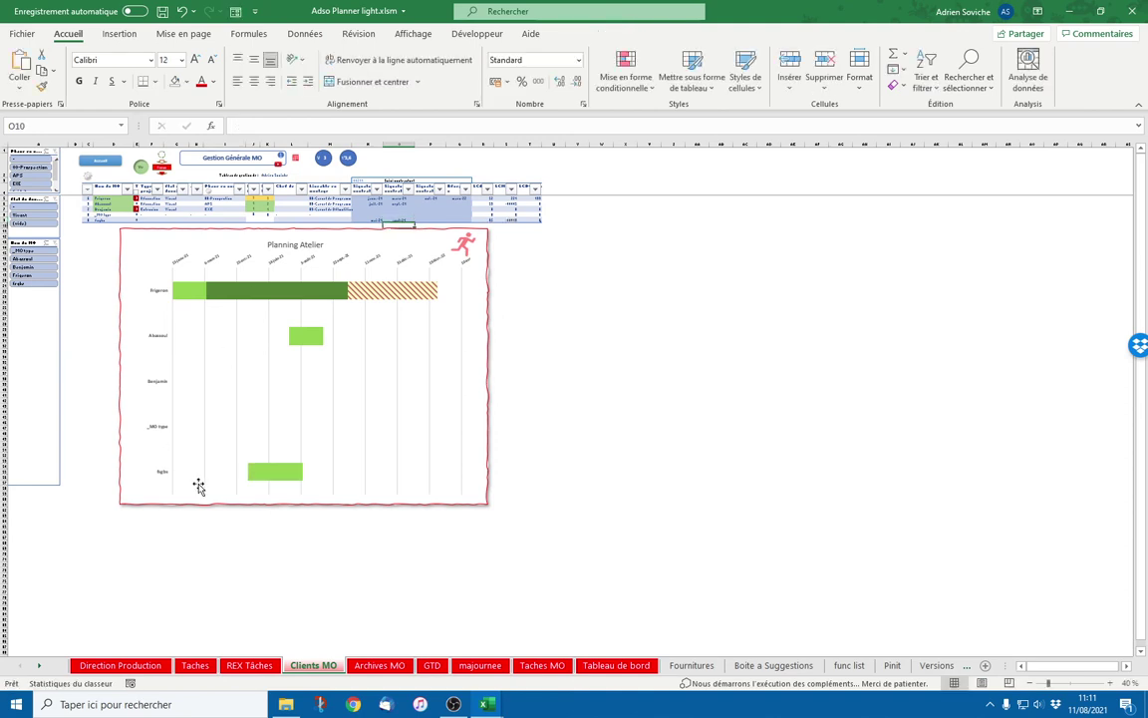
# Step: Hide the Planning Atelier chart and show it again, toggling its display repeatedly
pyautogui.moveTo(276, 476)
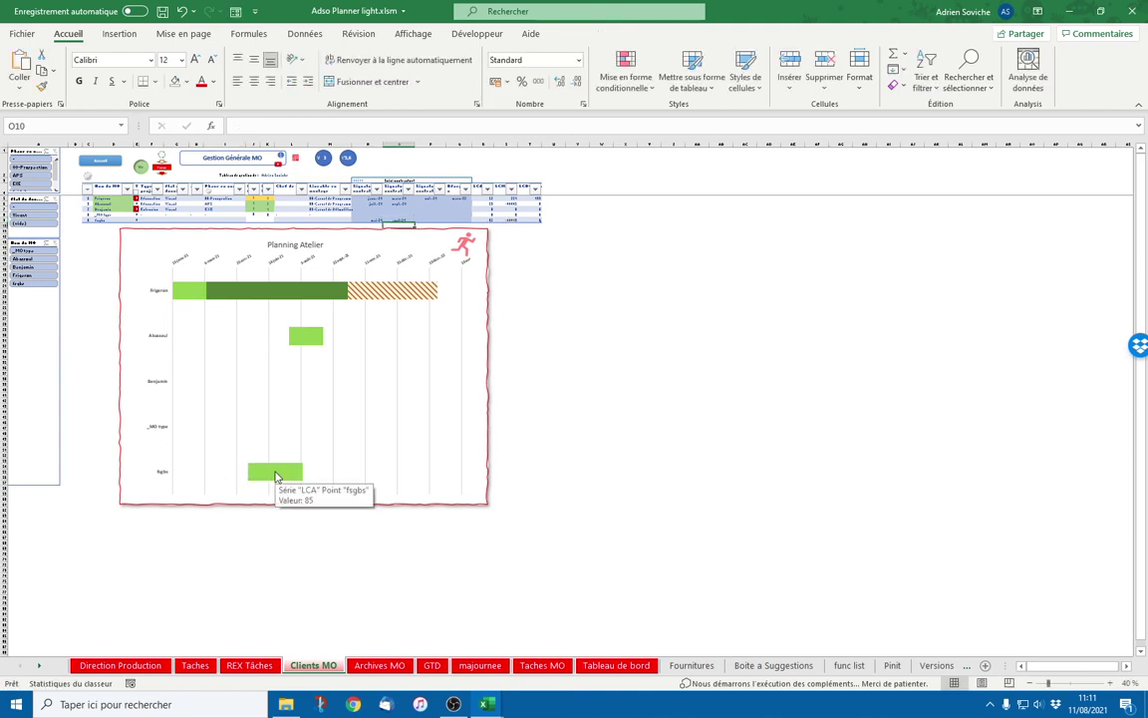
pyautogui.keyDown('ctrl'); pyautogui.scroll(2, 239, 469); pyautogui.keyUp('ctrl')
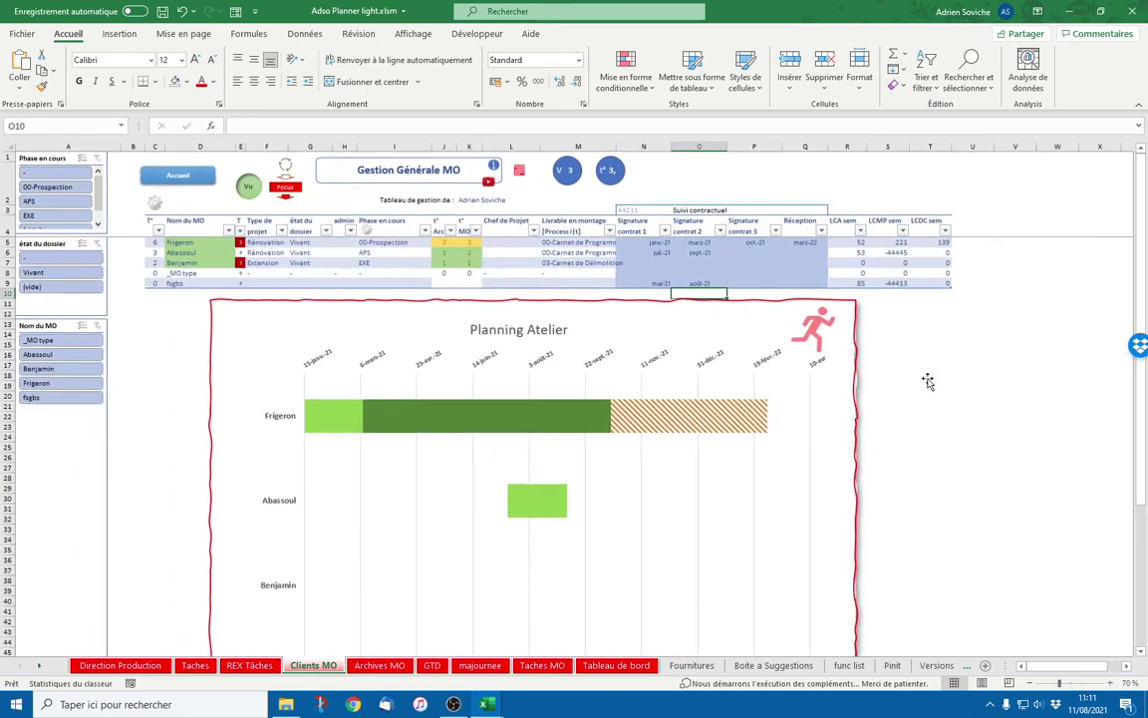
pyautogui.keyDown('ctrl'); pyautogui.scroll(1, 927, 382); pyautogui.keyUp('ctrl')
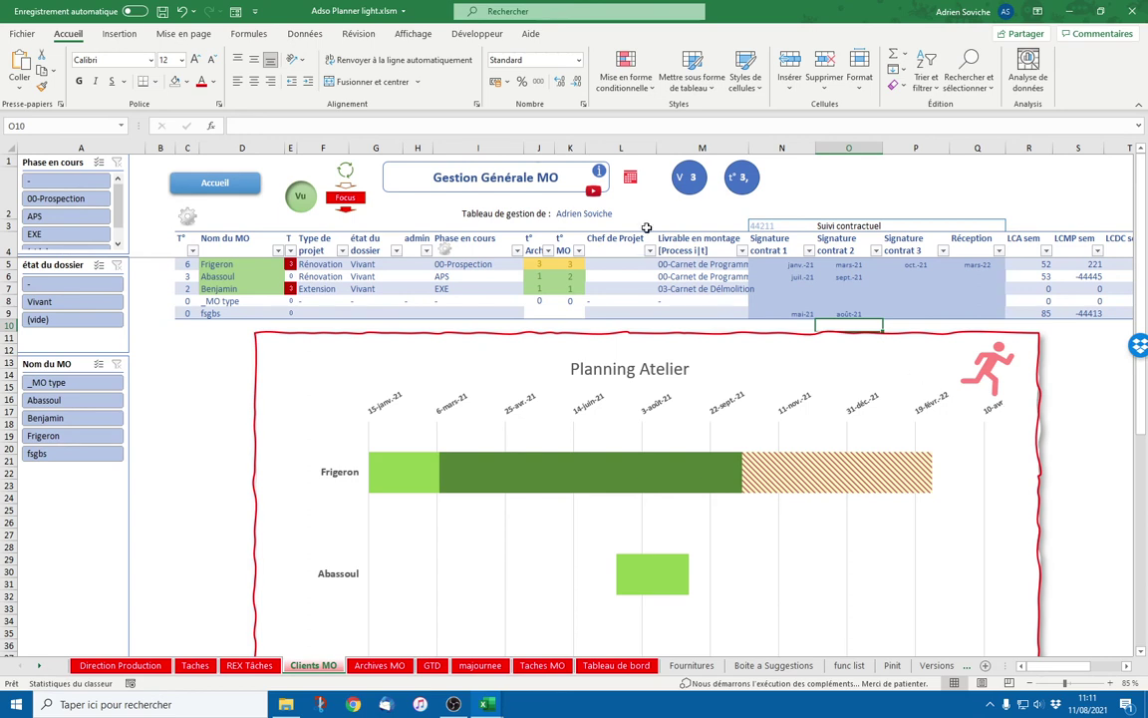
pyautogui.click(630, 175)
pyautogui.click(632, 179)
pyautogui.click(633, 185)
pyautogui.click(630, 177)
pyautogui.click(631, 179)
pyautogui.scroll(-2, 531, 373)
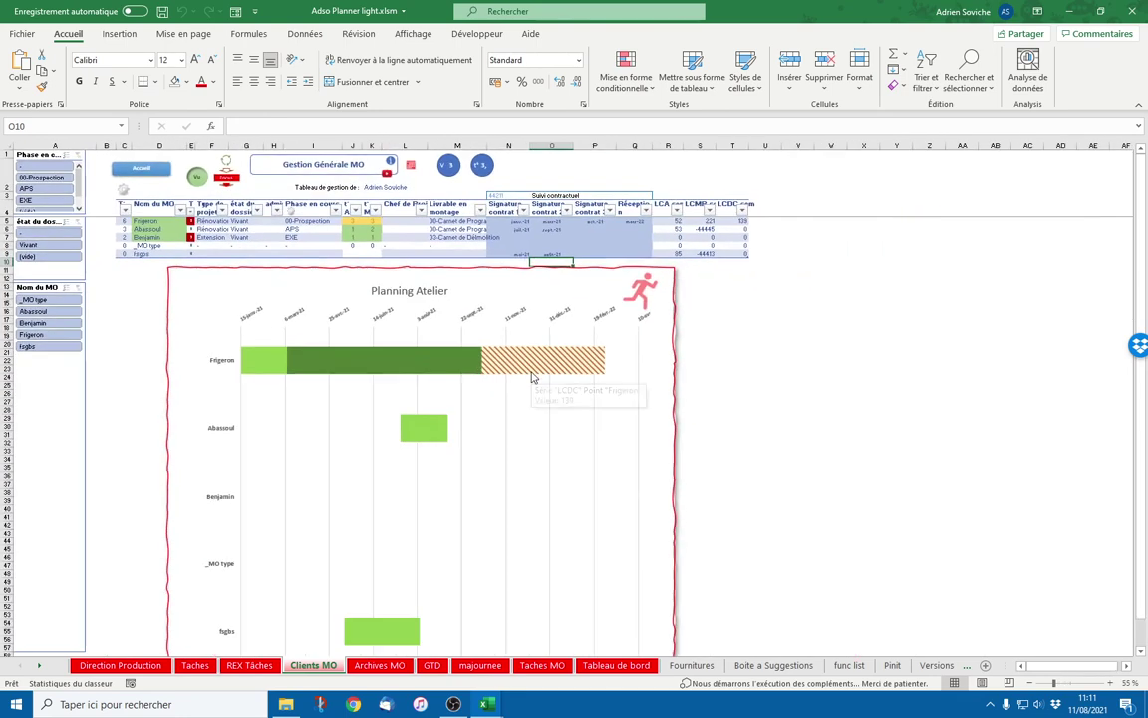
pyautogui.click(706, 392)
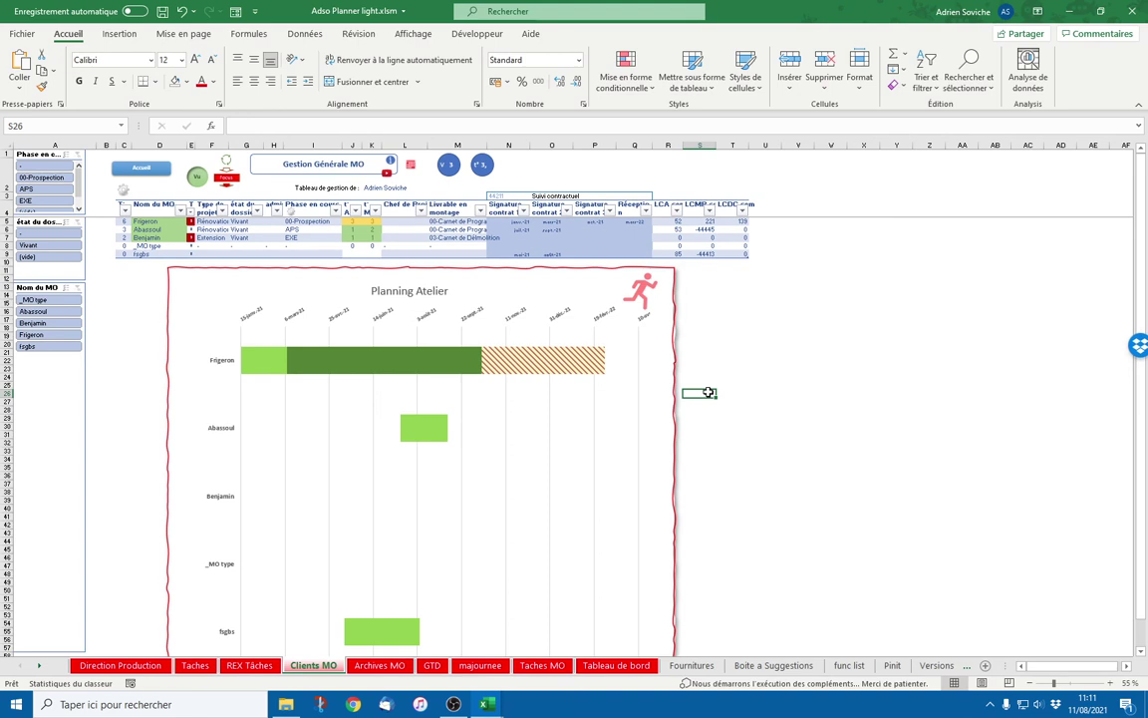
pyautogui.moveTo(707, 392); pyautogui.dragTo(731, 394)
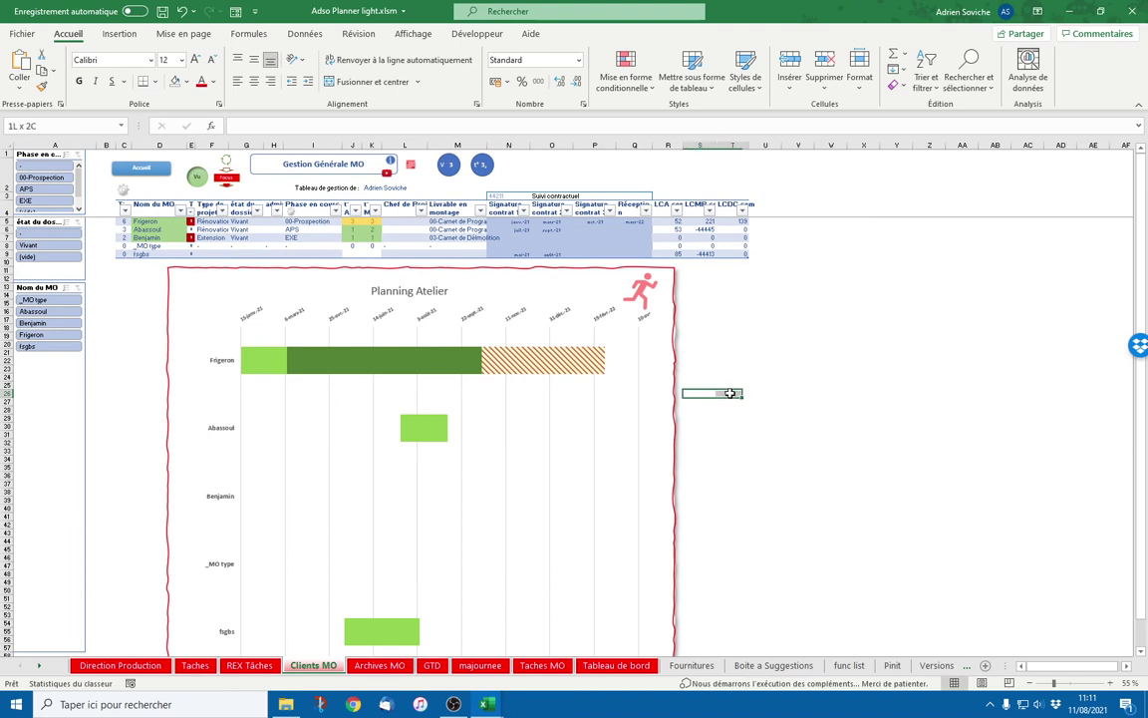
pyautogui.click(766, 392)
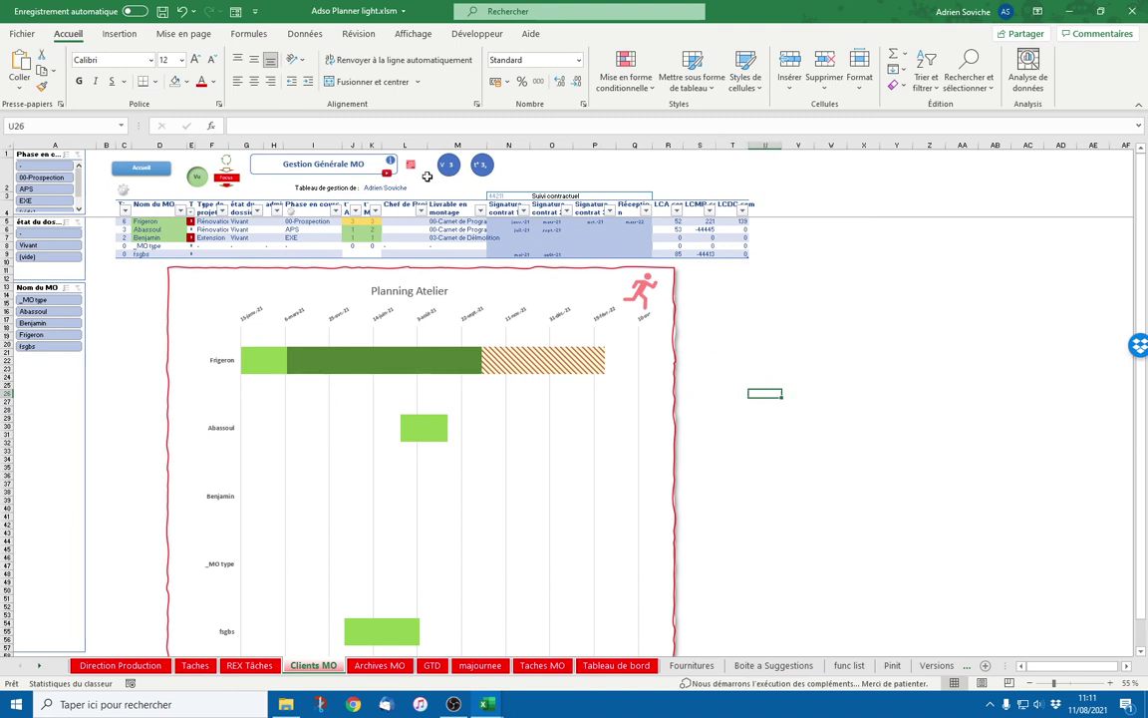
# Step: Hide the Planning Atelier chart so that only the client table remains on the Clients MO sheet
pyautogui.click(371, 160)
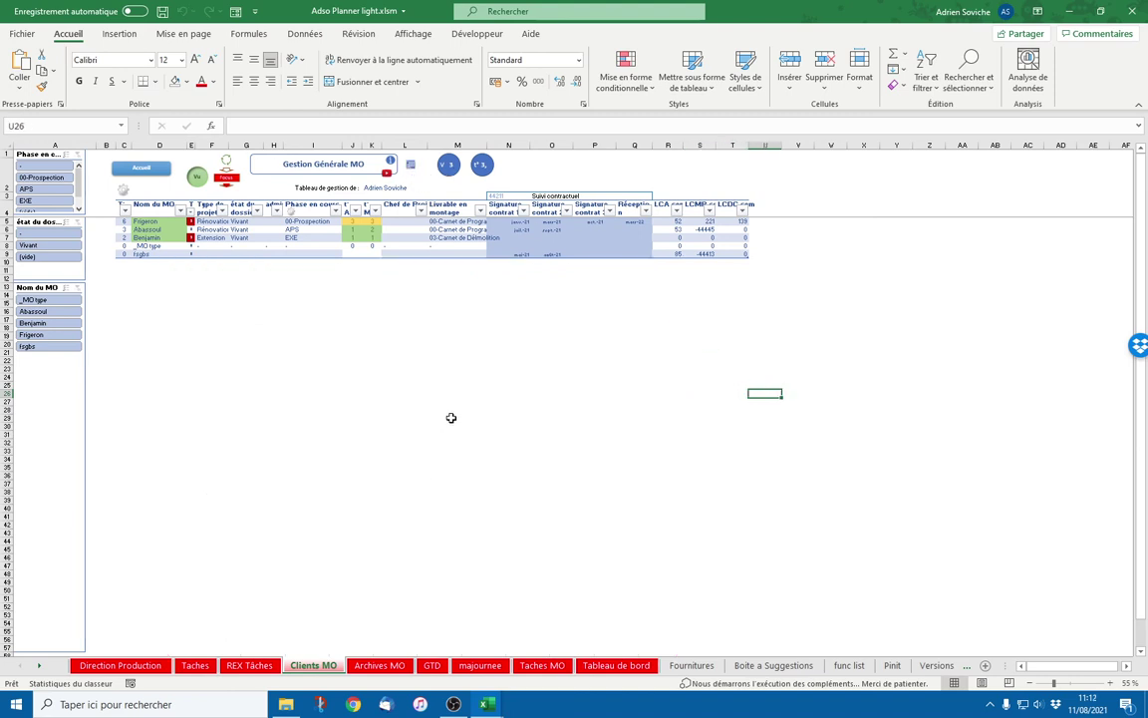
pyautogui.scroll(2, 451, 418)
pyautogui.scroll(1, 450, 418)
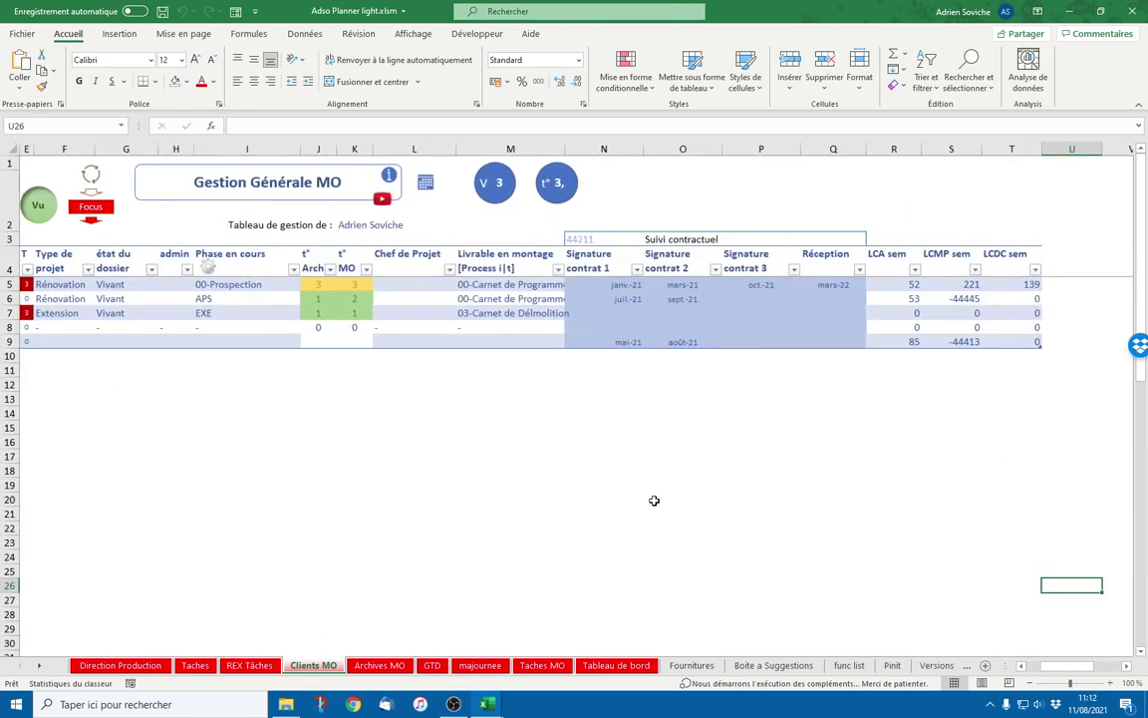
# Step: Return from the client management table to the Adso Planner light home page
pyautogui.click(584, 513)
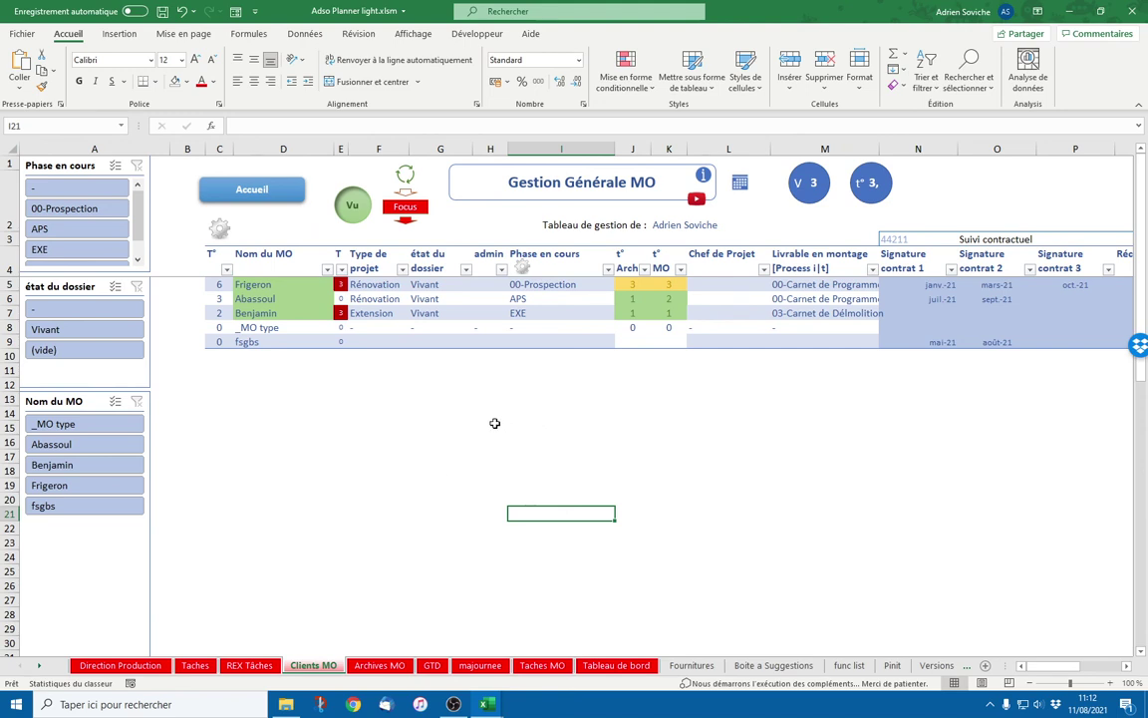
pyautogui.click(457, 415)
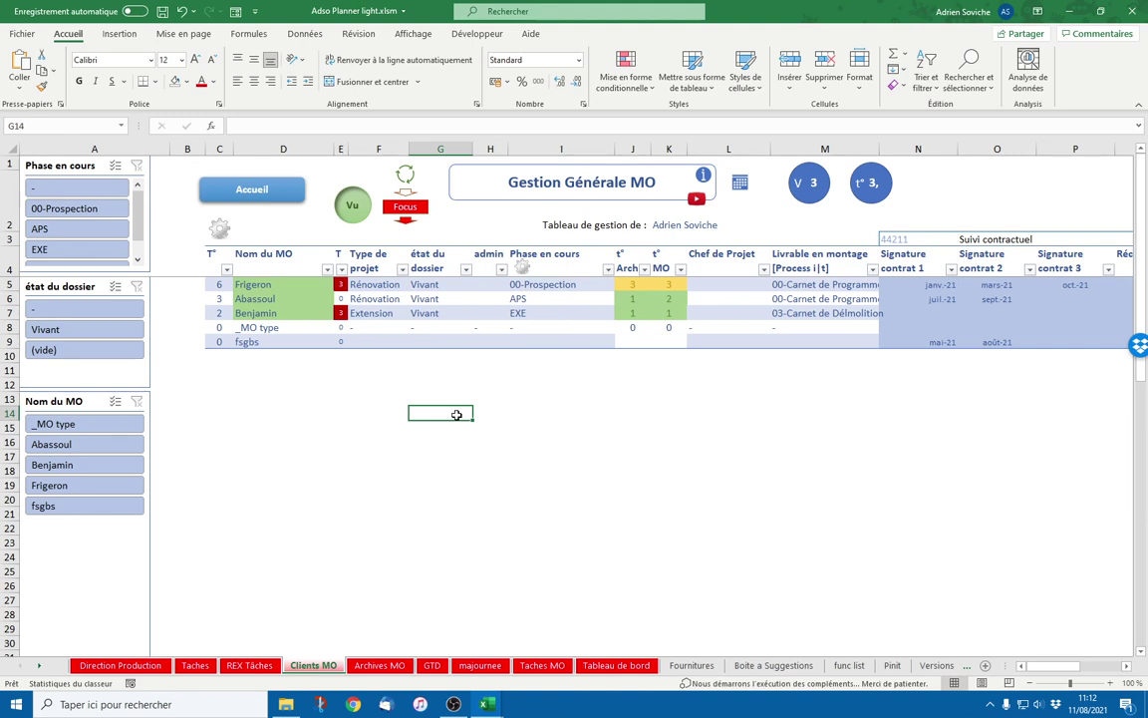
pyautogui.click(560, 429)
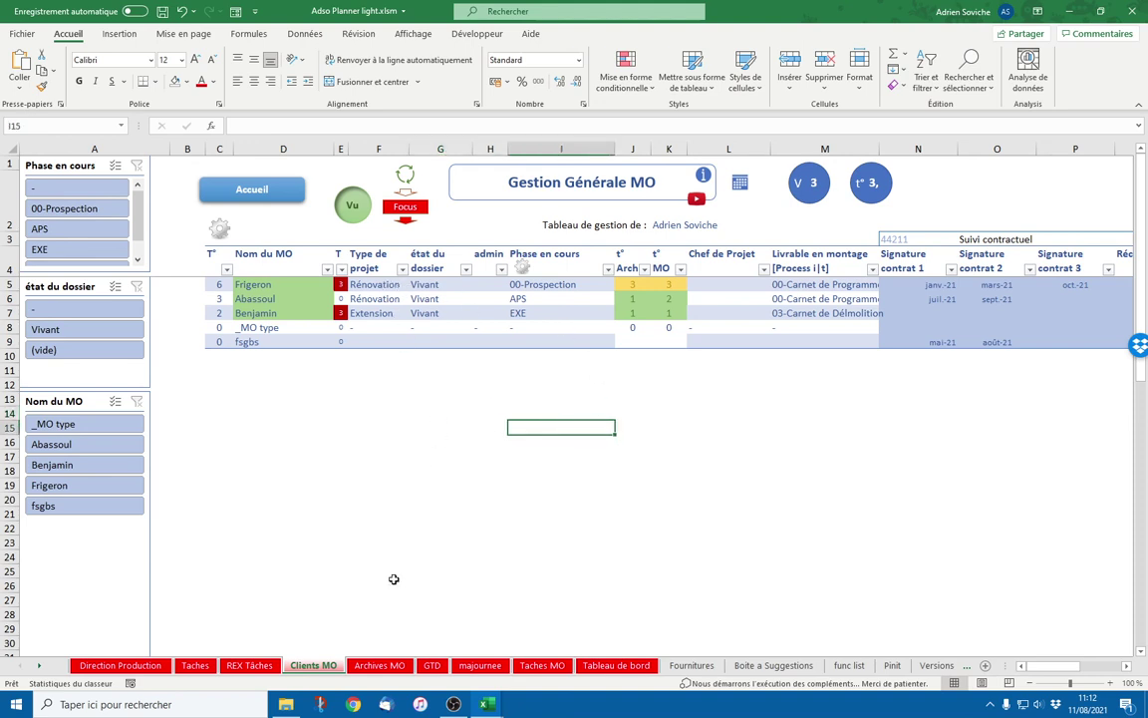
pyautogui.click(210, 188)
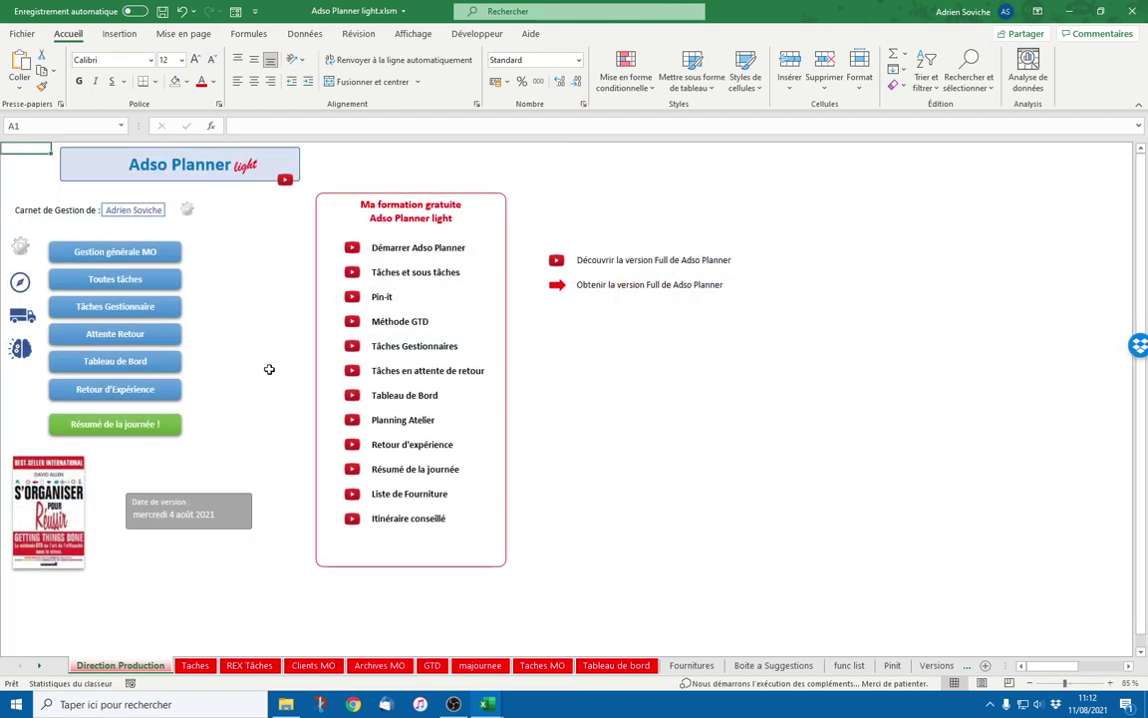